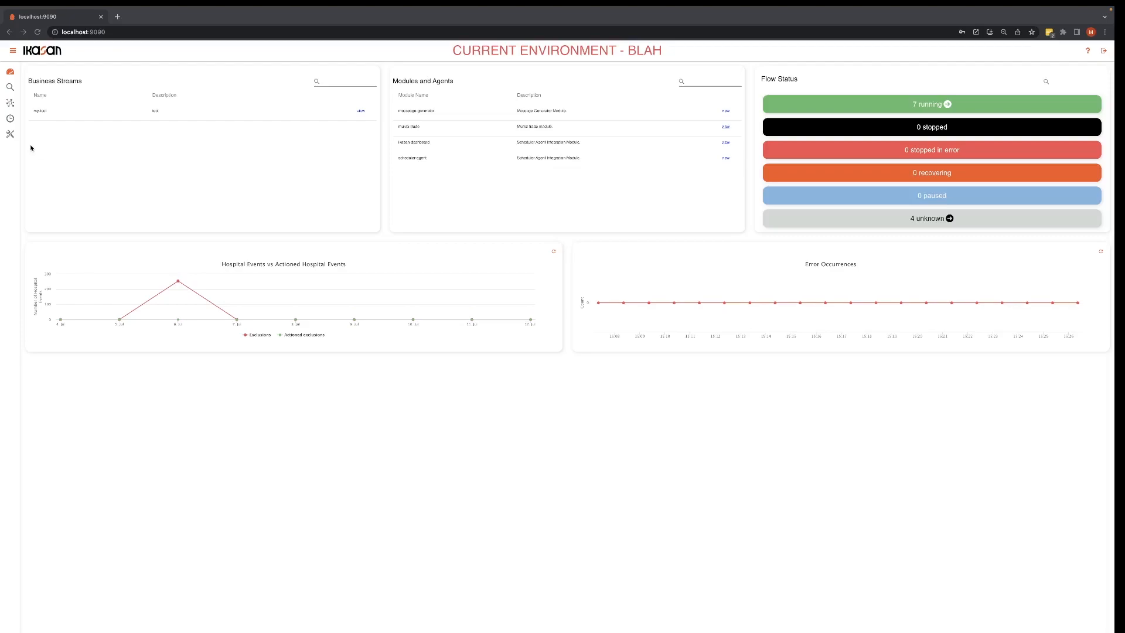
# Open the scheduler's list of job plans and open the MyFirstJobPlan template for management
pyautogui.click(11, 121)
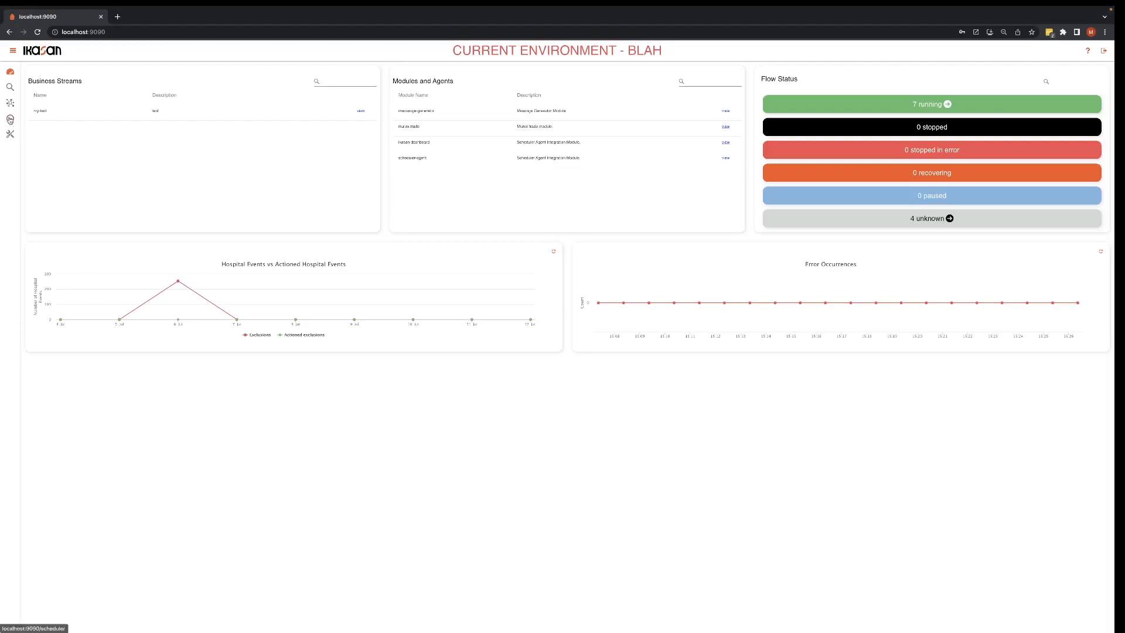
pyautogui.click(11, 119)
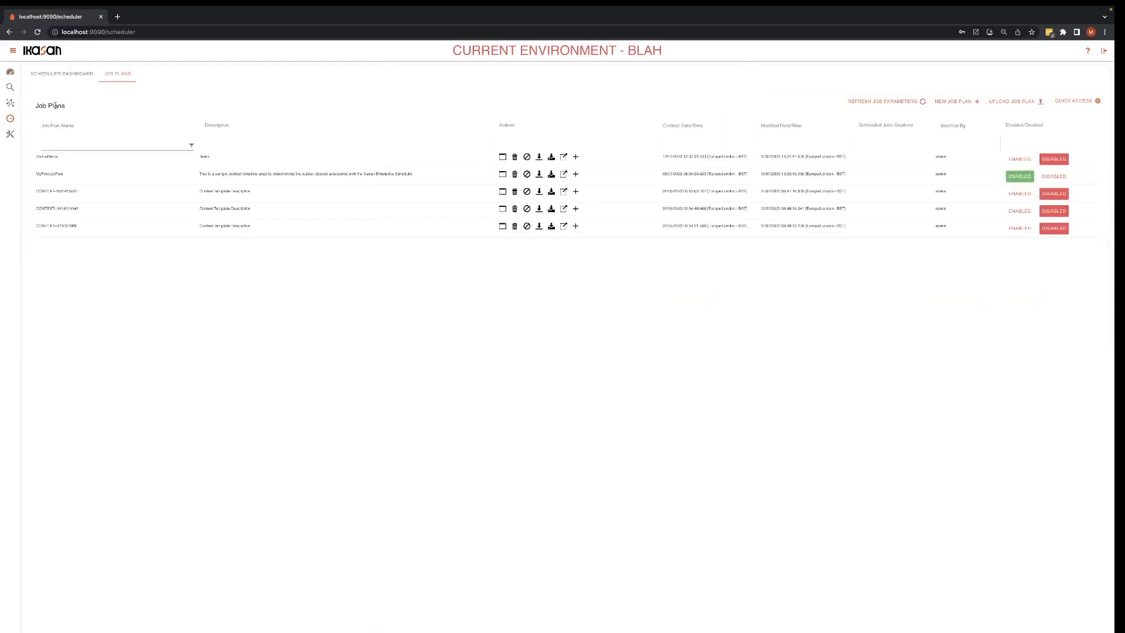
pyautogui.click(61, 77)
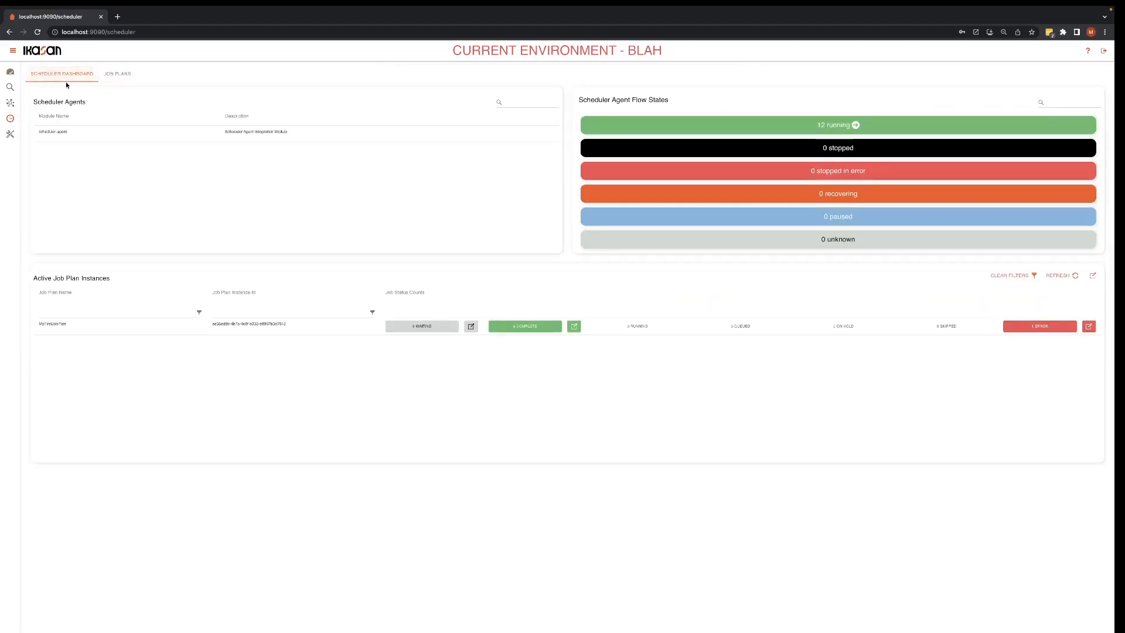
pyautogui.click(114, 78)
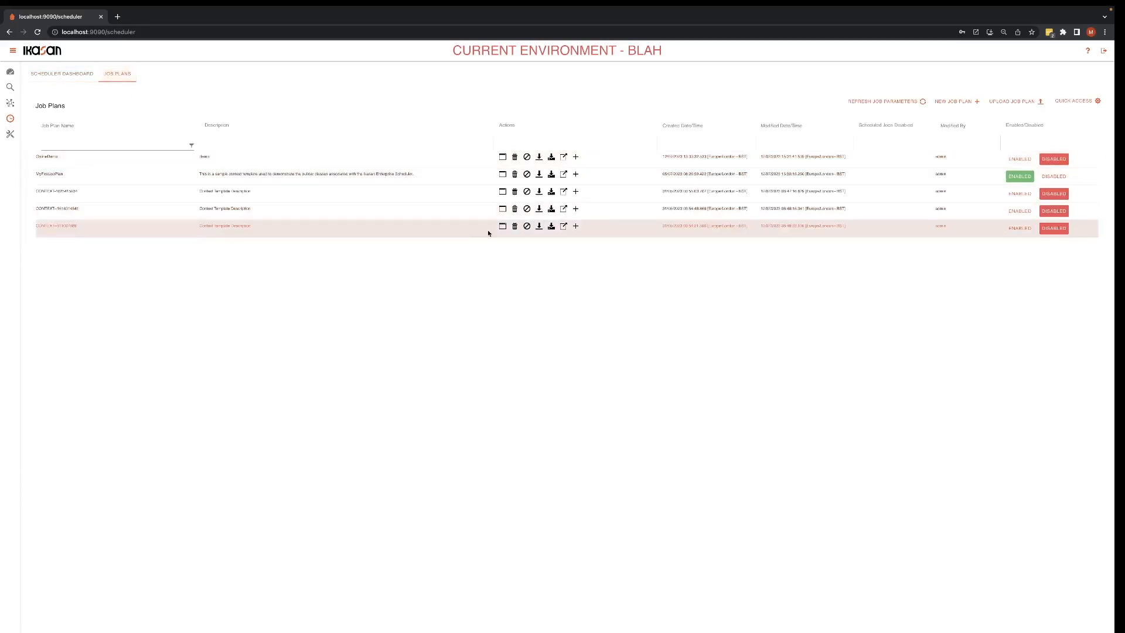
pyautogui.click(564, 176)
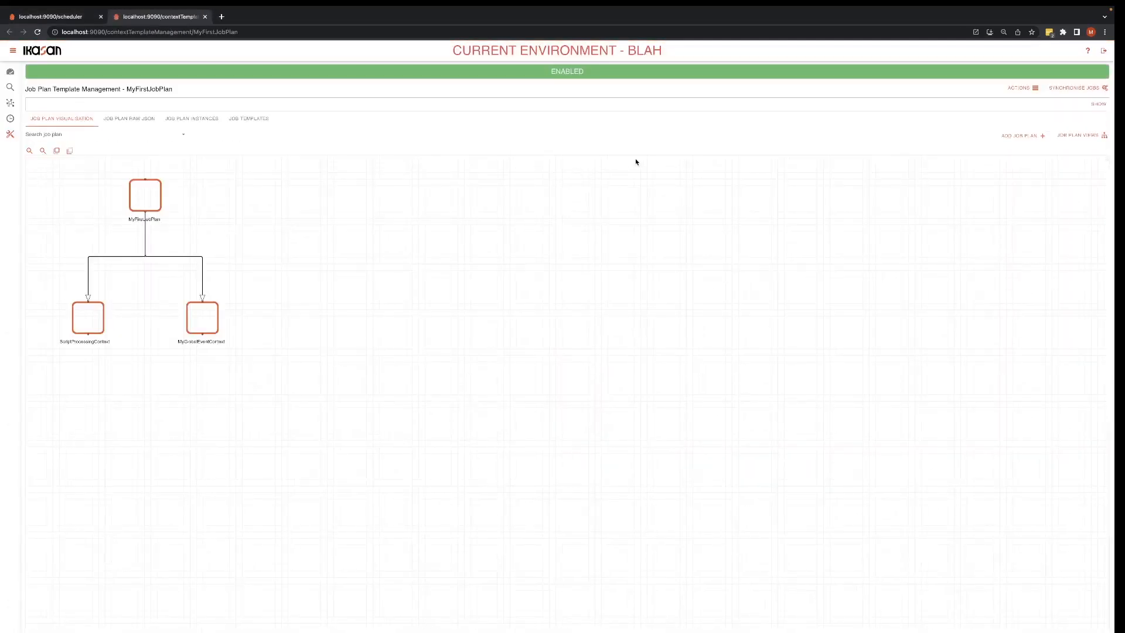
# Open job lock management for MyFirstJobPlan and select the MyFirstLock job lock
pyautogui.click(1029, 91)
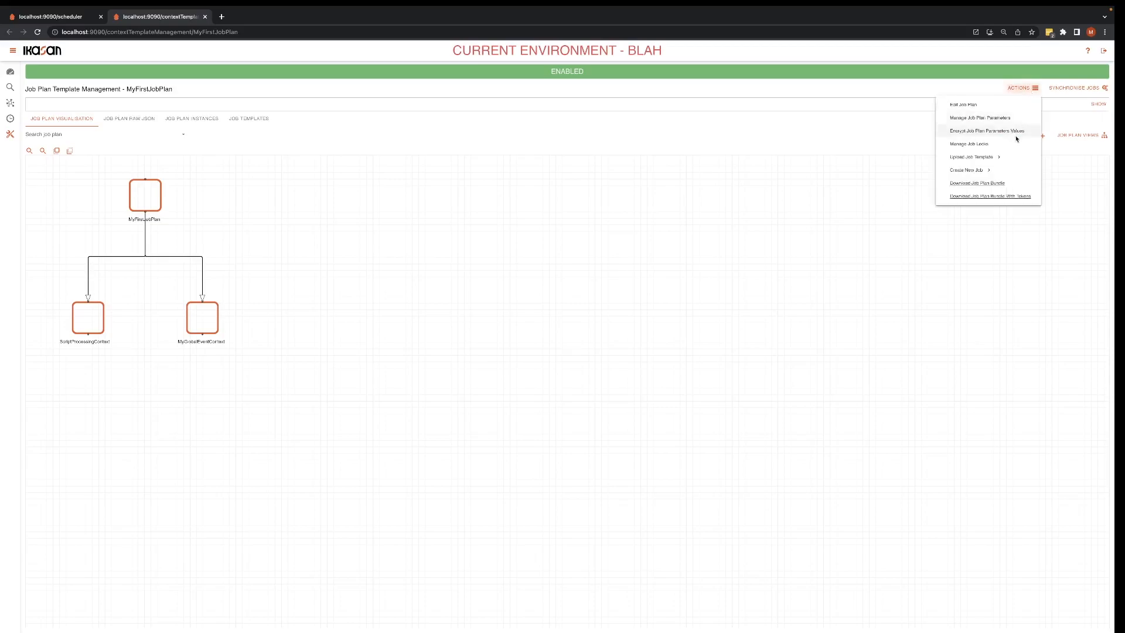
pyautogui.click(980, 146)
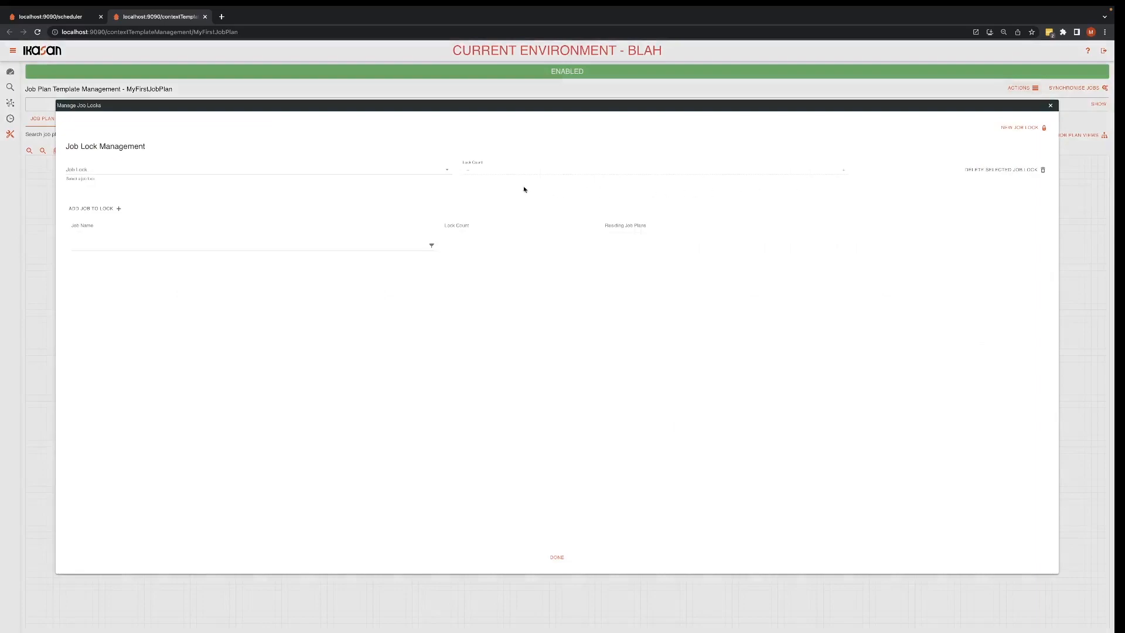
pyautogui.click(448, 173)
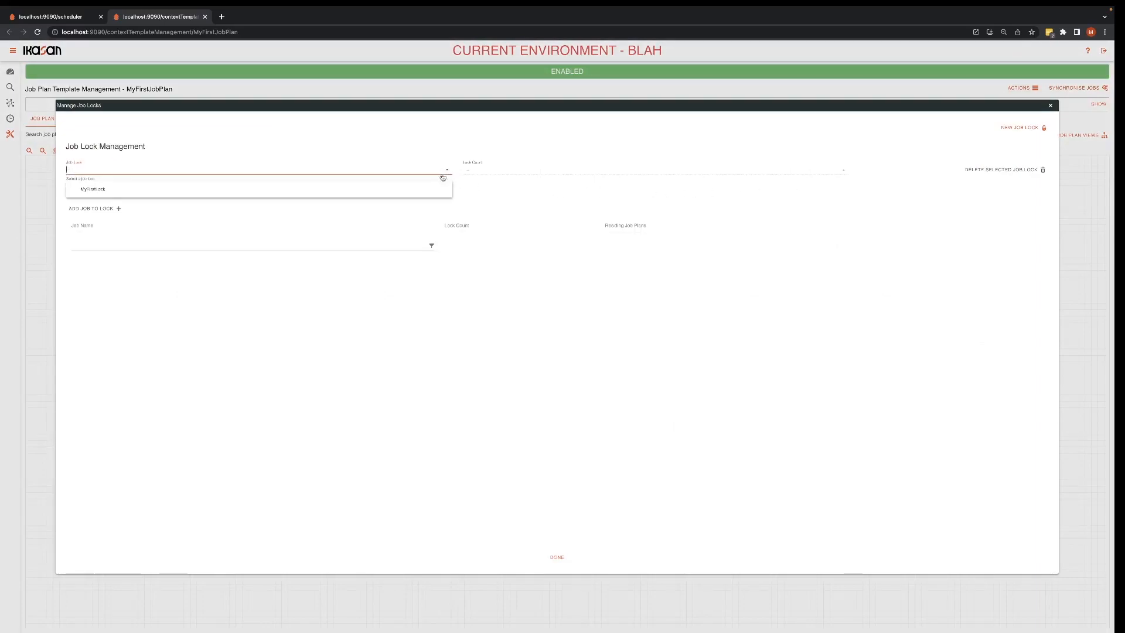
pyautogui.click(427, 188)
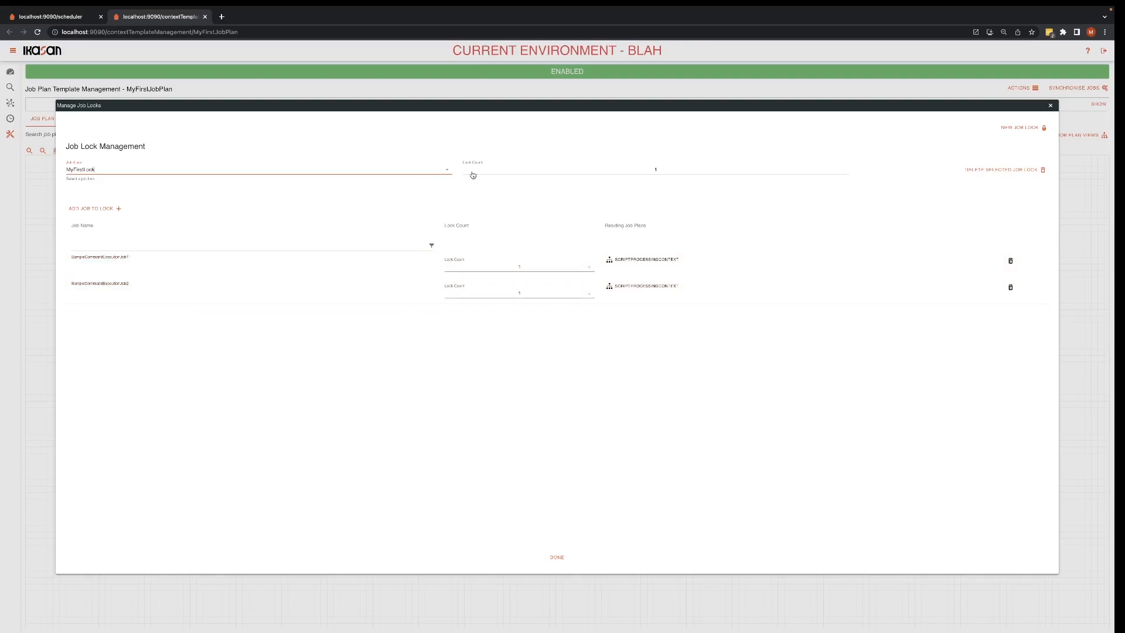
# Examine the lock count of MyFirstLock and the lock counts of the two jobs assigned to it
pyautogui.doubleClick(658, 168)
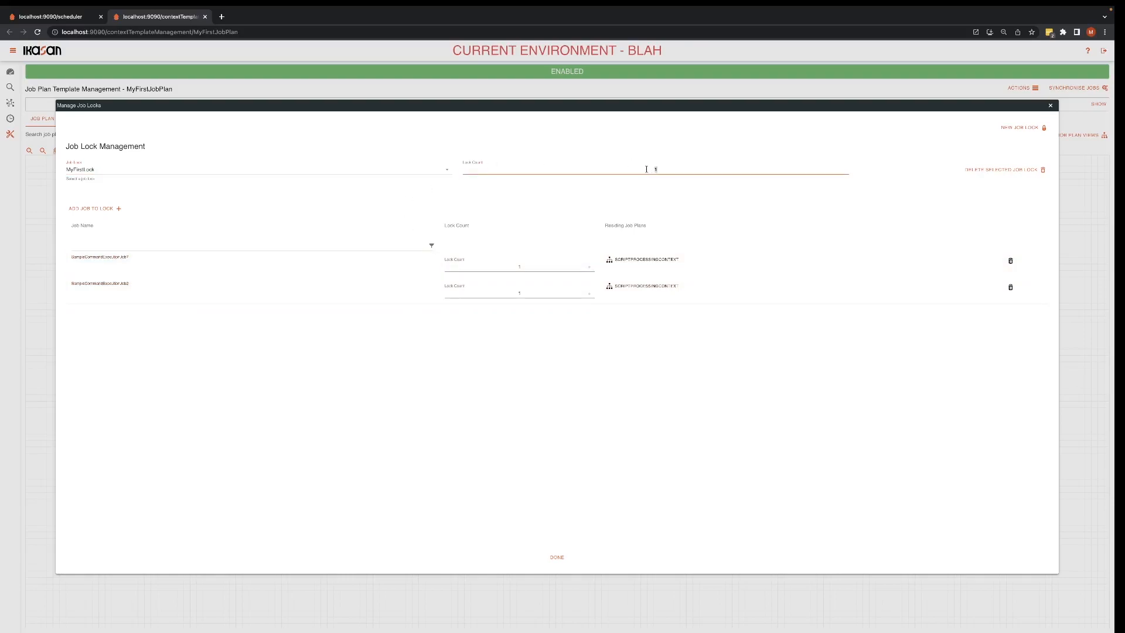
pyautogui.click(534, 266)
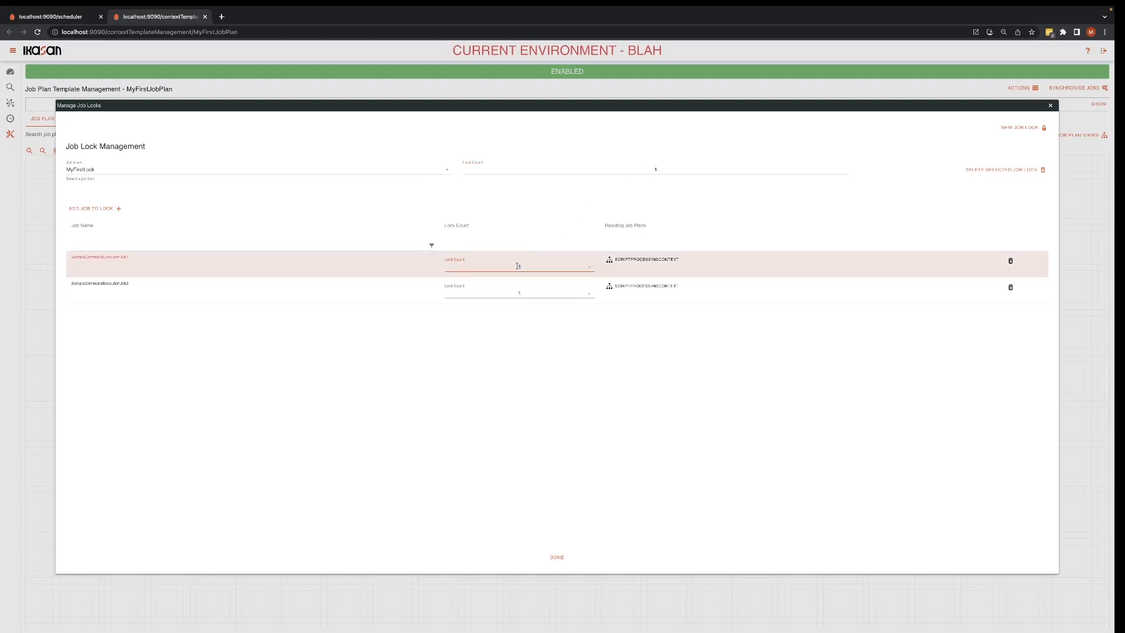
pyautogui.click(526, 292)
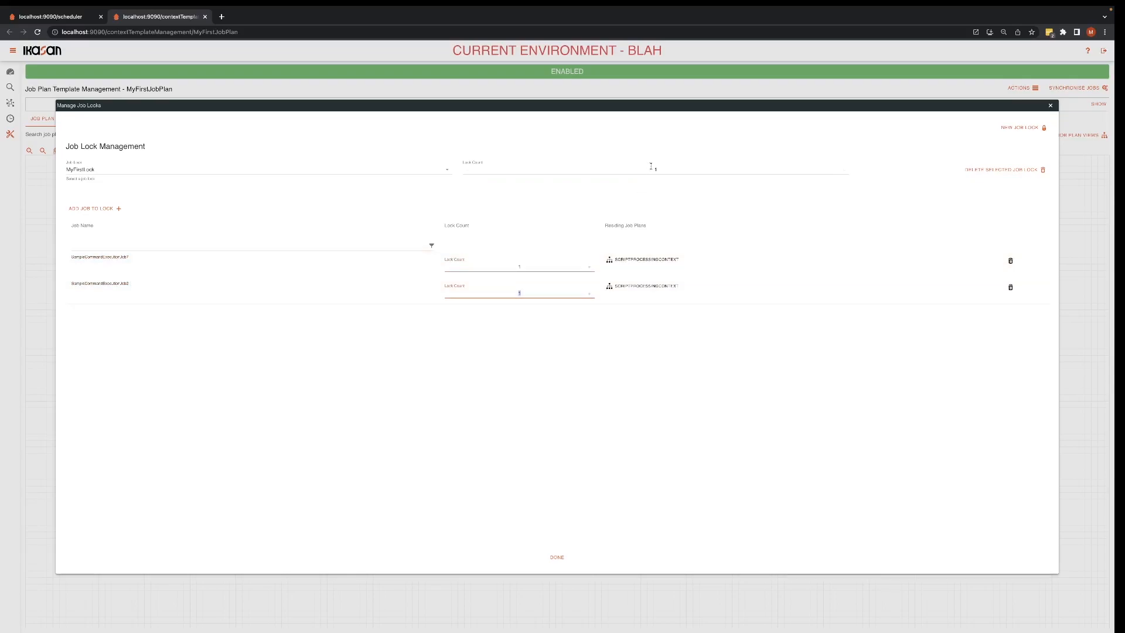
pyautogui.moveTo(651, 168); pyautogui.dragTo(666, 167)
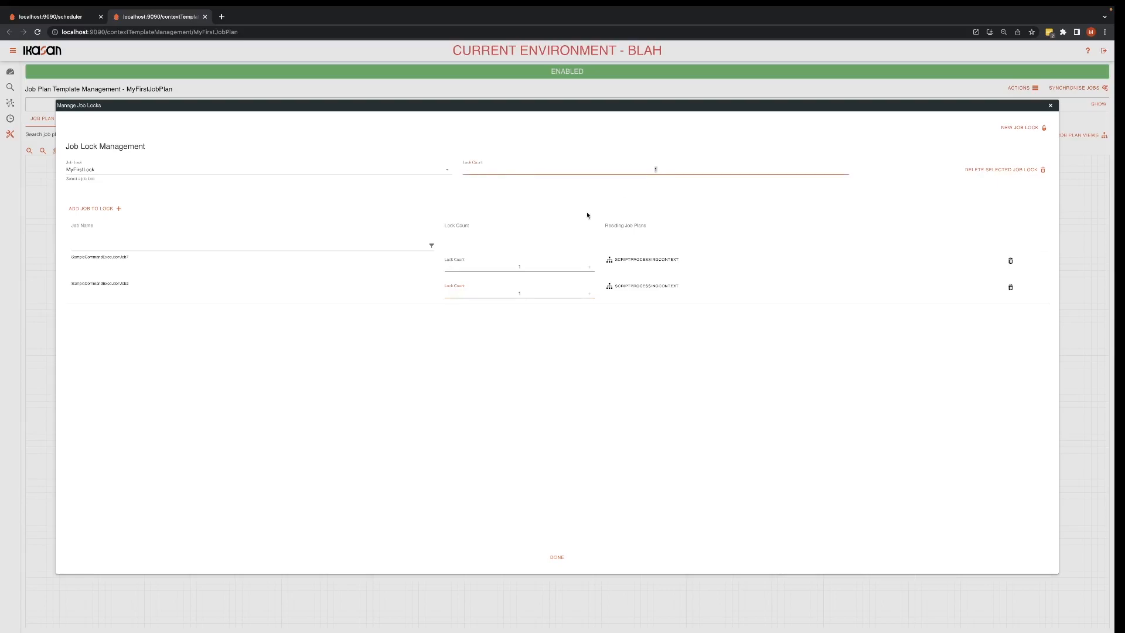
pyautogui.click(549, 259)
pyautogui.click(538, 289)
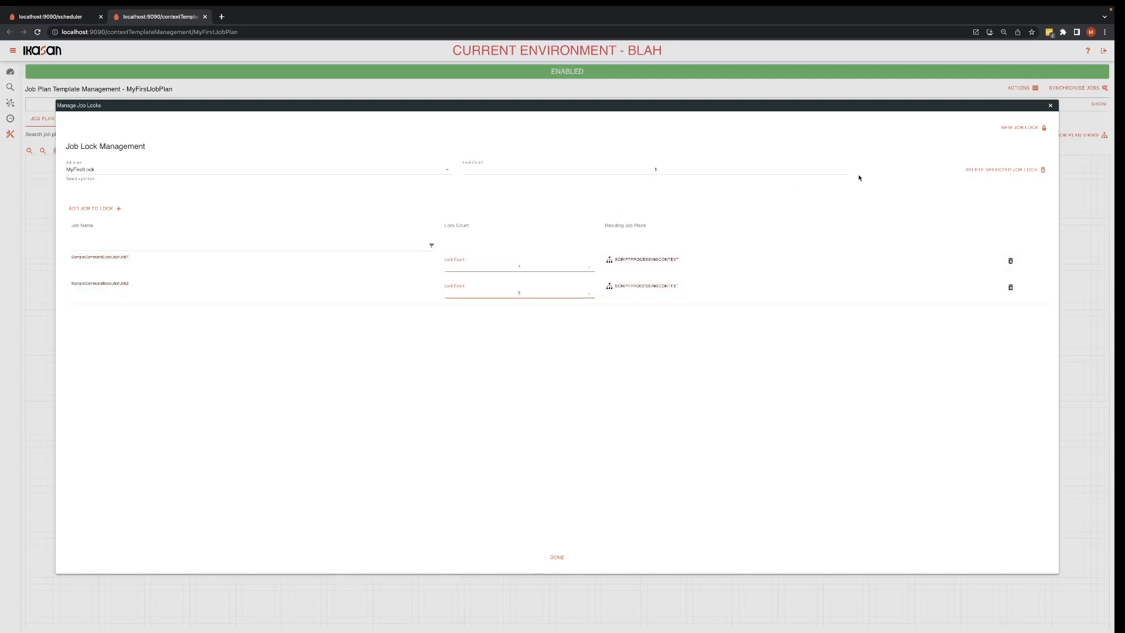
# View the ScriptProcessingContext diagram where the first locked job resides, enlarge it, and return to the job locks
pyautogui.click(662, 259)
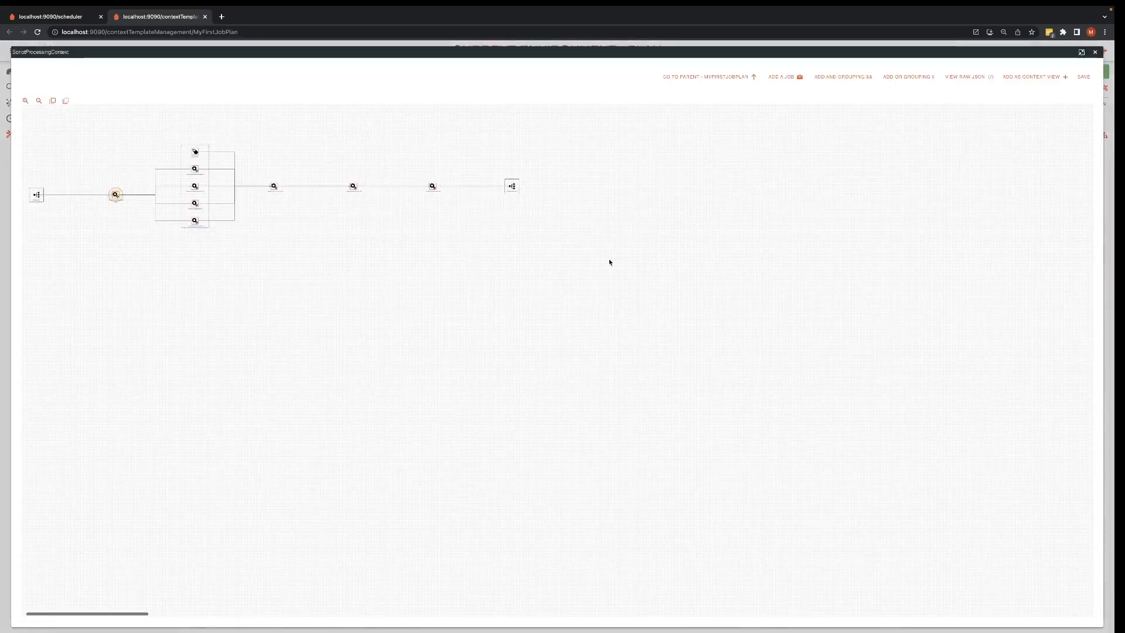
pyautogui.click(25, 101)
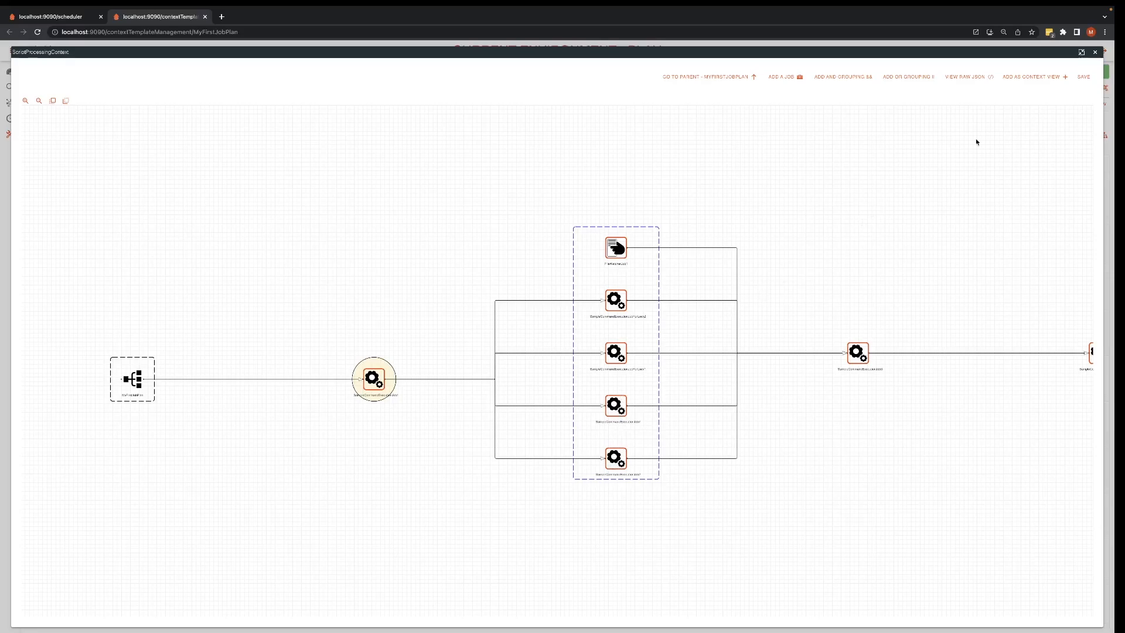
pyautogui.click(1096, 53)
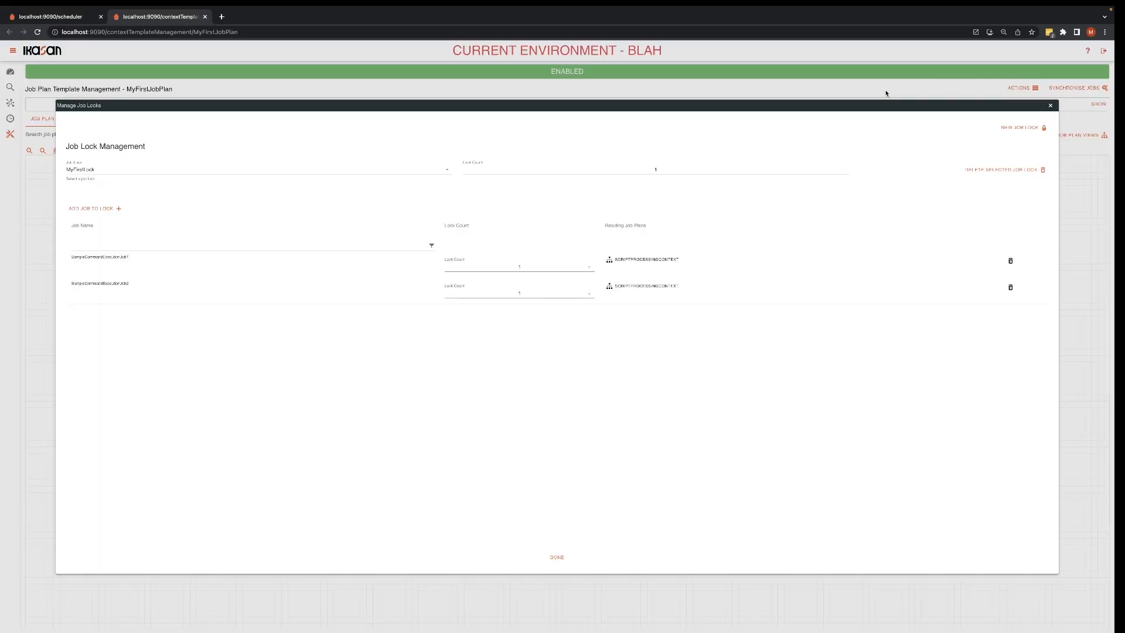
# Return to the scheduler's job plans, then disable MyFirstJobPlan and enable it again
pyautogui.click(82, 16)
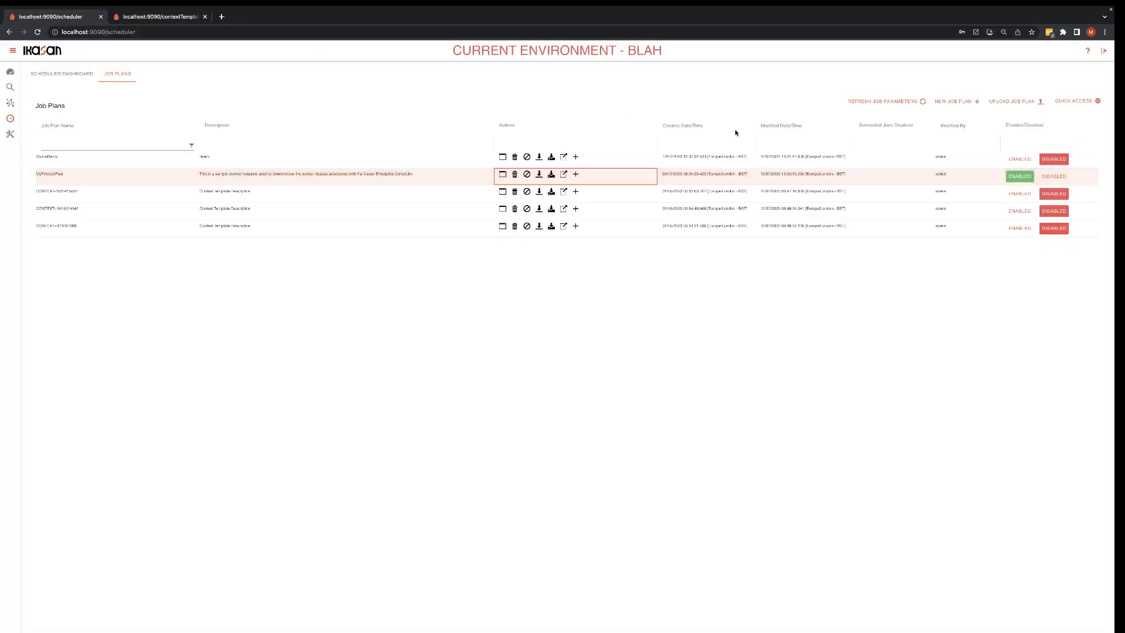
pyautogui.click(1052, 177)
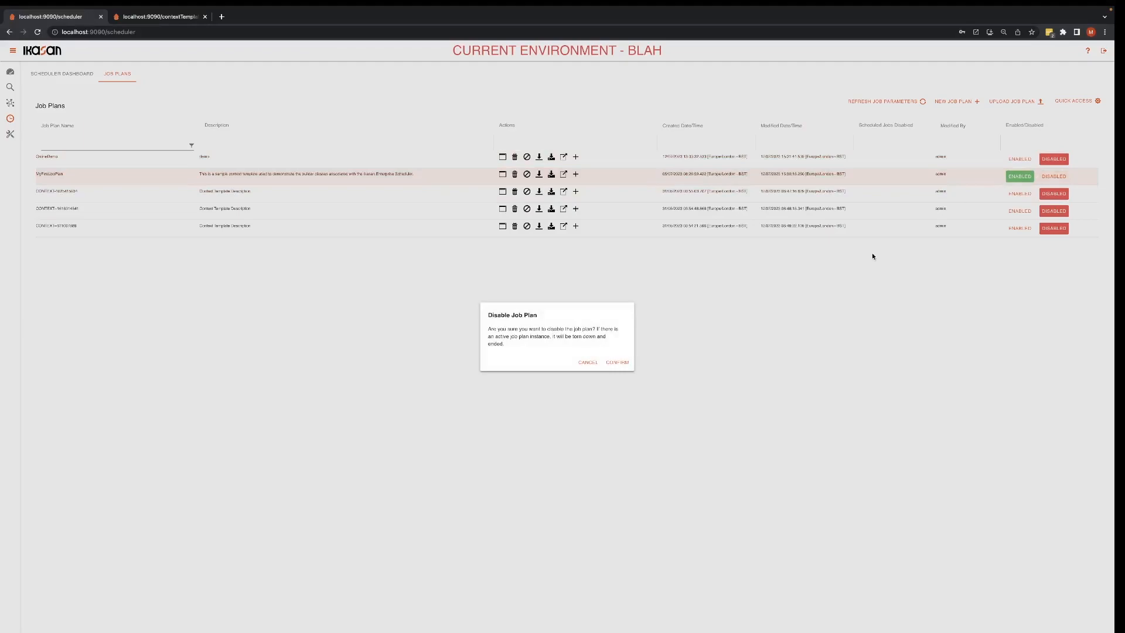
pyautogui.click(618, 362)
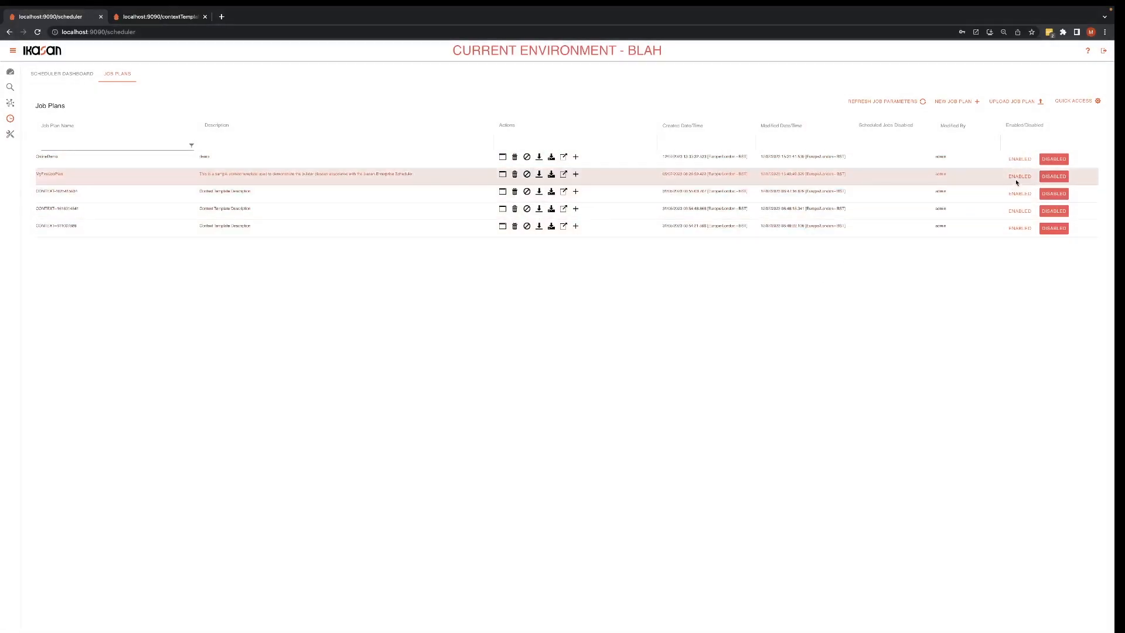
pyautogui.click(1018, 177)
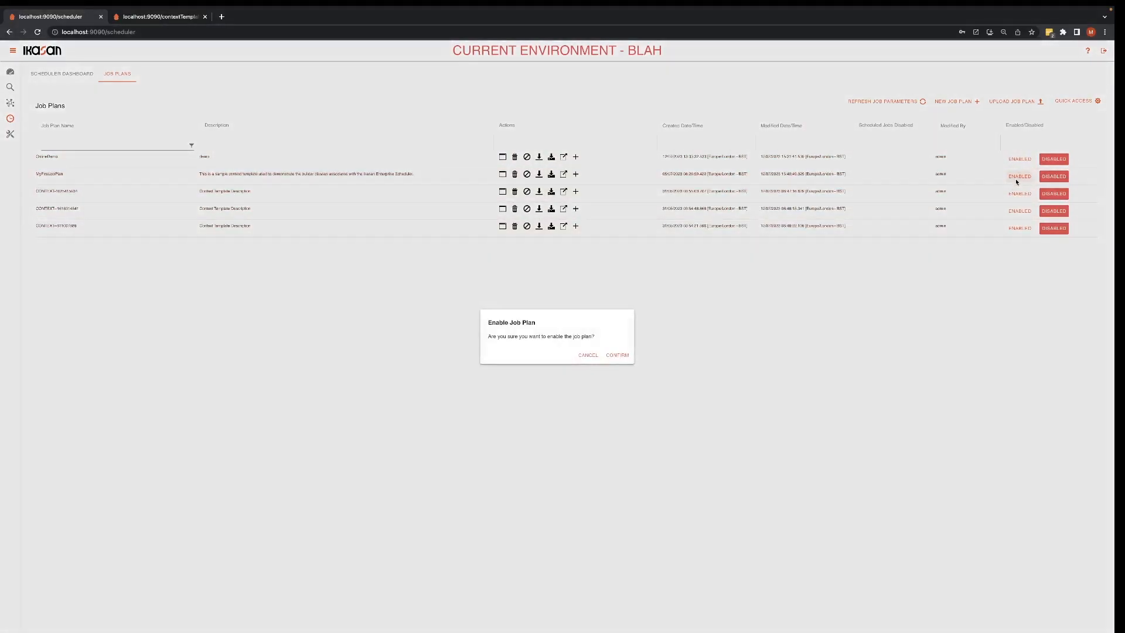
pyautogui.click(624, 357)
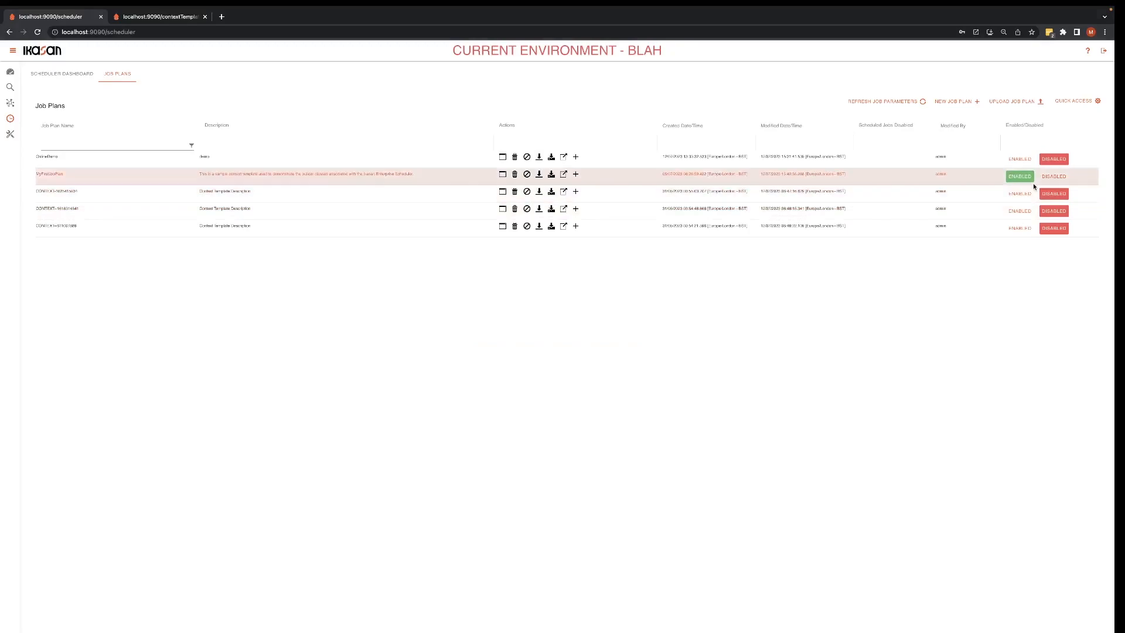
# Open the active MyFirstJobPlan instance and submit its scheduled event job
pyautogui.click(1073, 103)
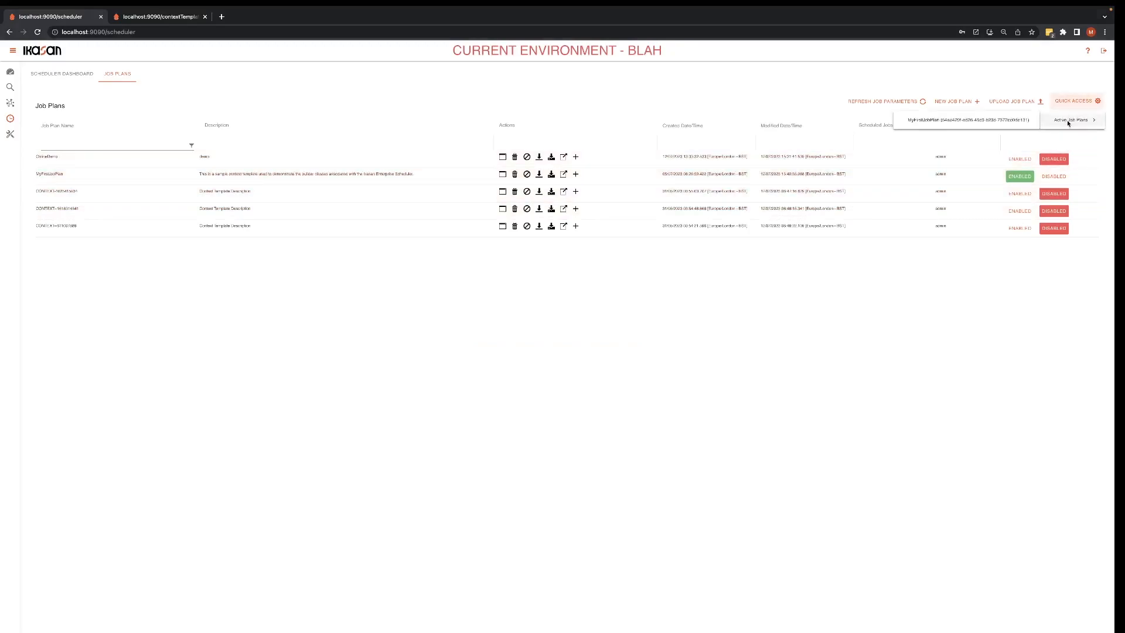
pyautogui.click(958, 122)
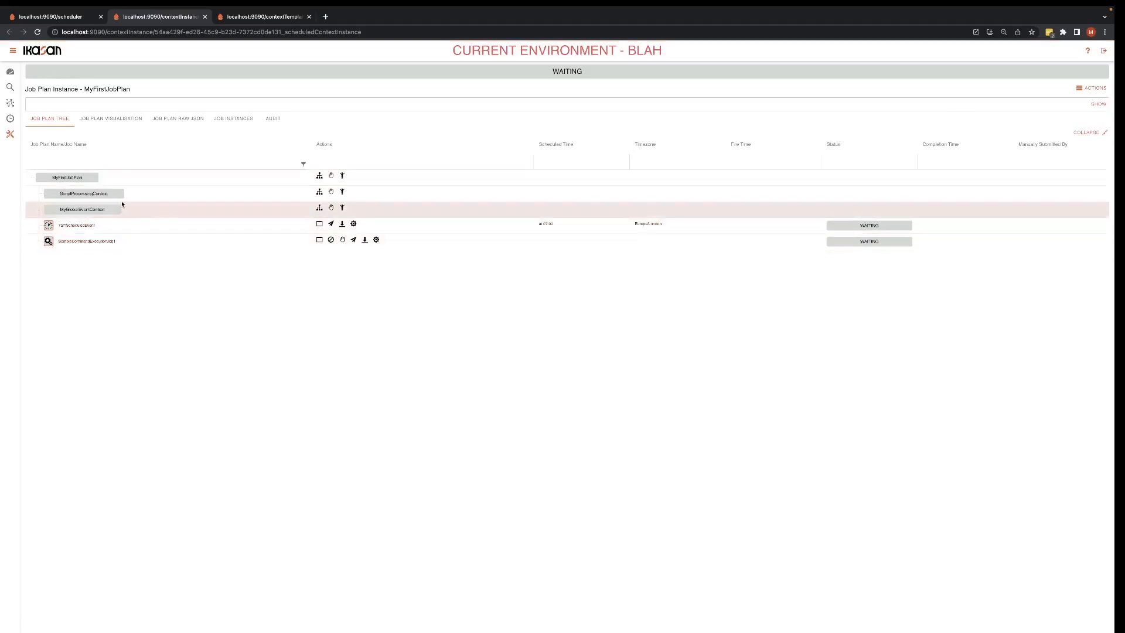
pyautogui.click(330, 224)
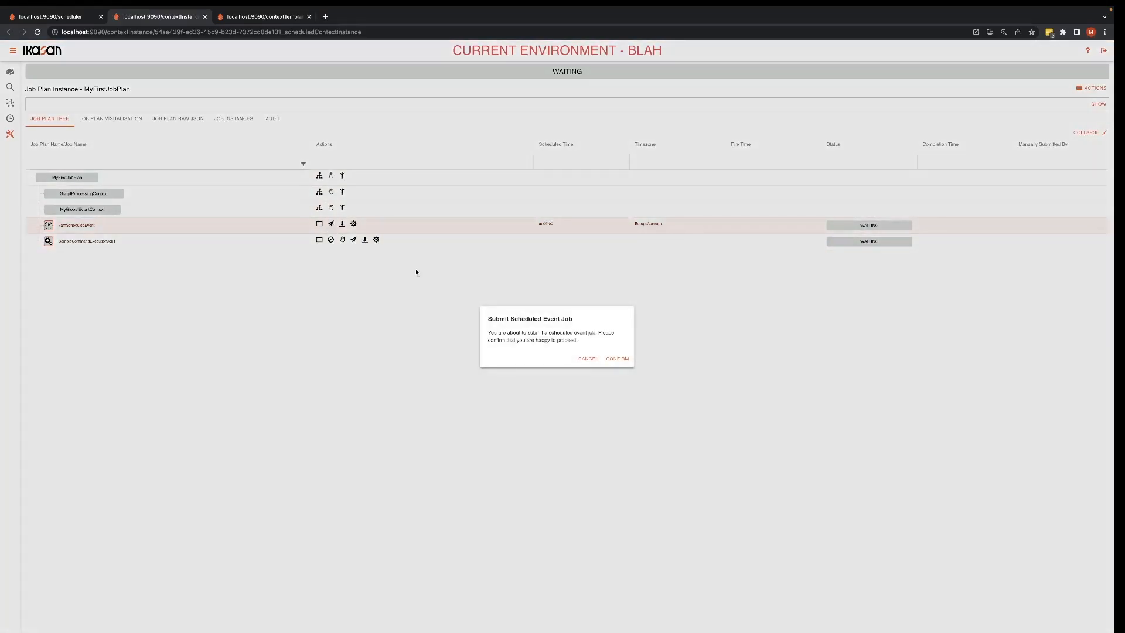
pyautogui.click(617, 358)
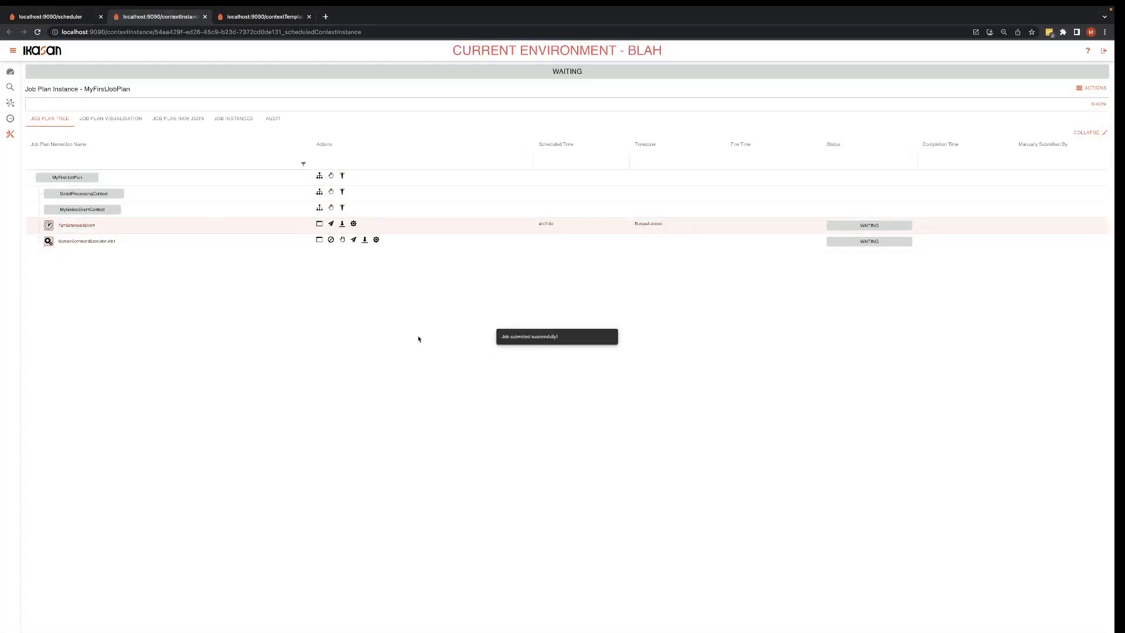
# Open the ScriptProcessingContext visualisation of the instance and enlarge its job diagram to follow the execution
pyautogui.click(319, 193)
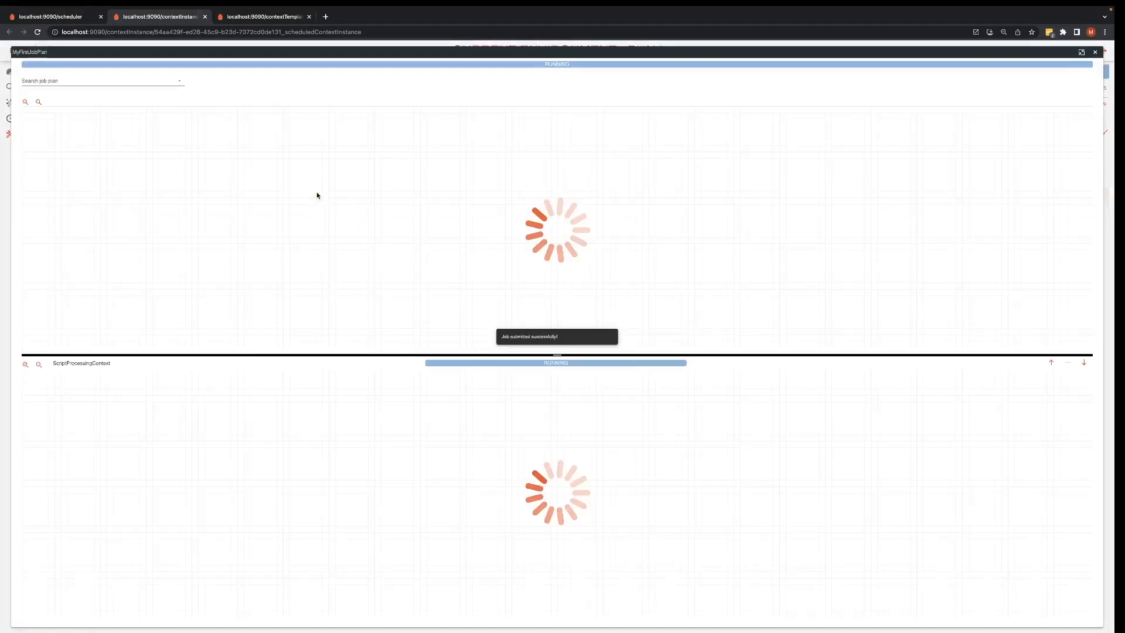
pyautogui.click(25, 364)
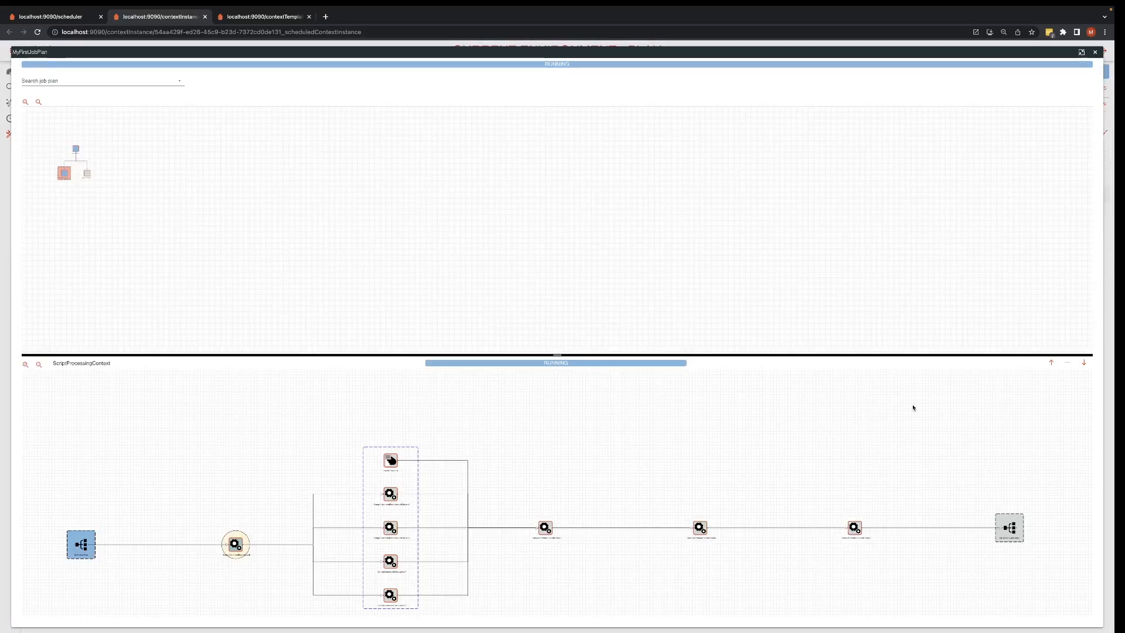
pyautogui.click(1052, 363)
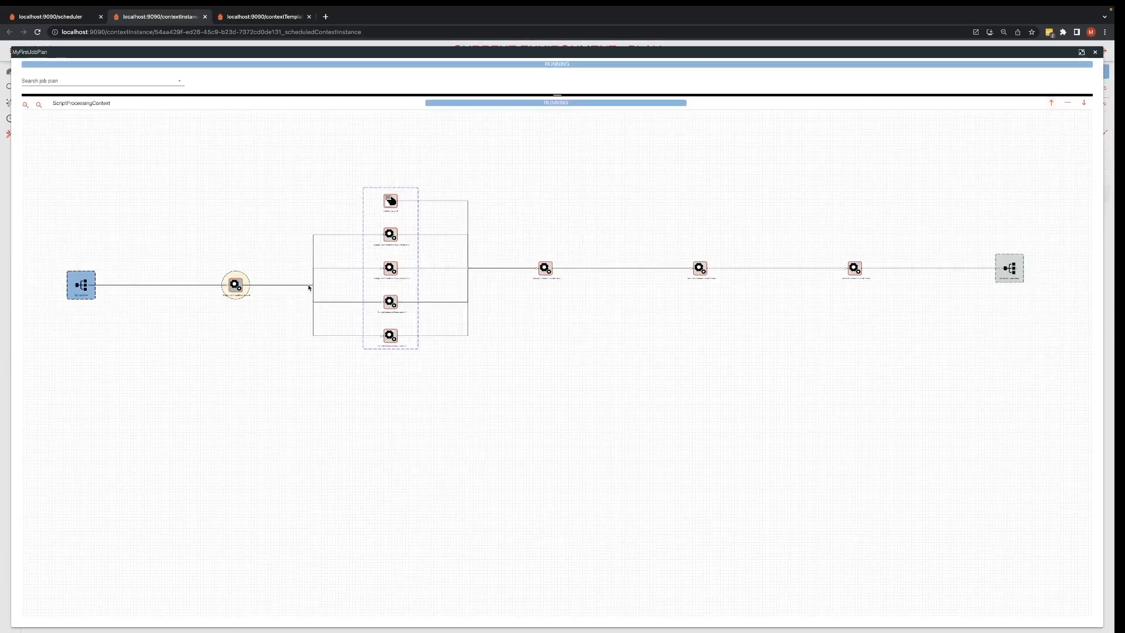
pyautogui.click(25, 104)
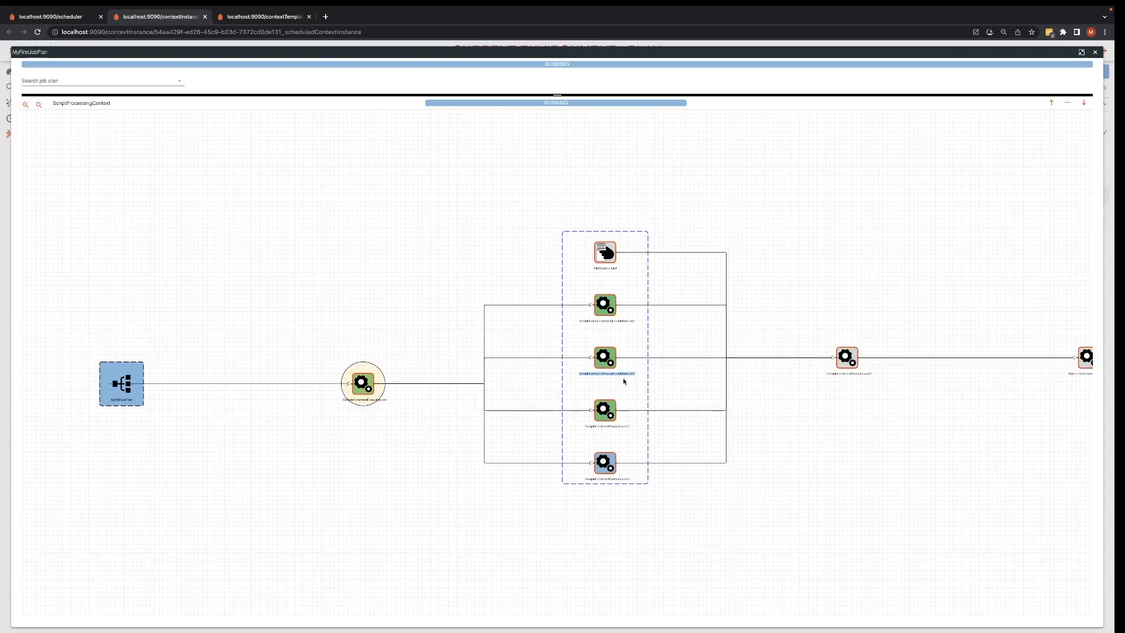
# Submit the file watcher job at the head of the parallel job group, and close the diagram
pyautogui.click(606, 253)
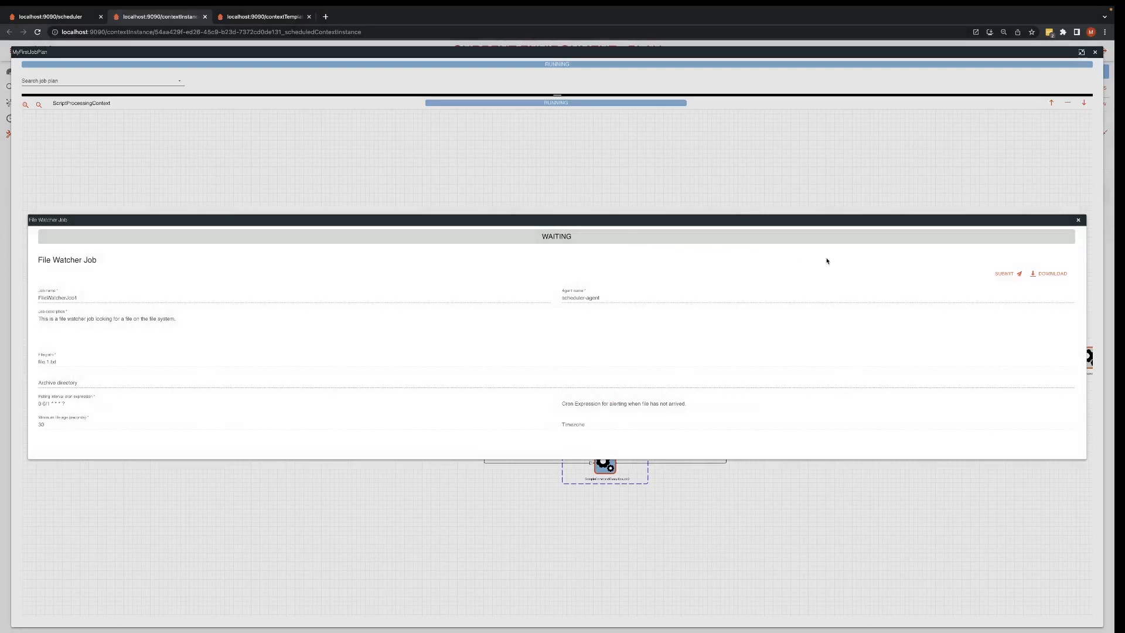
pyautogui.click(1002, 273)
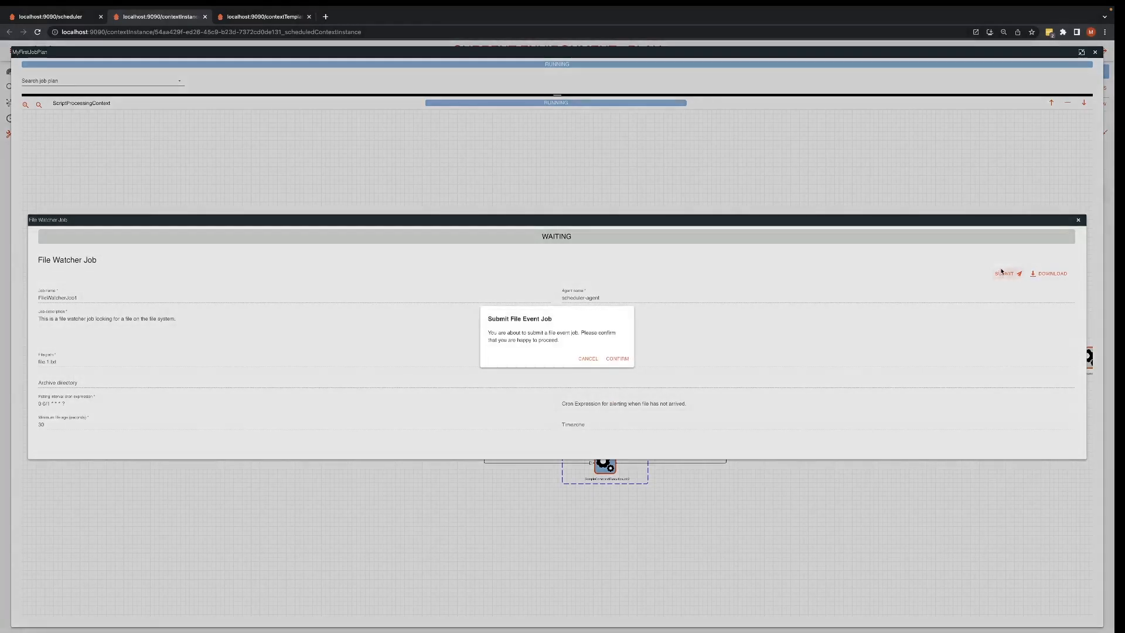
pyautogui.click(620, 357)
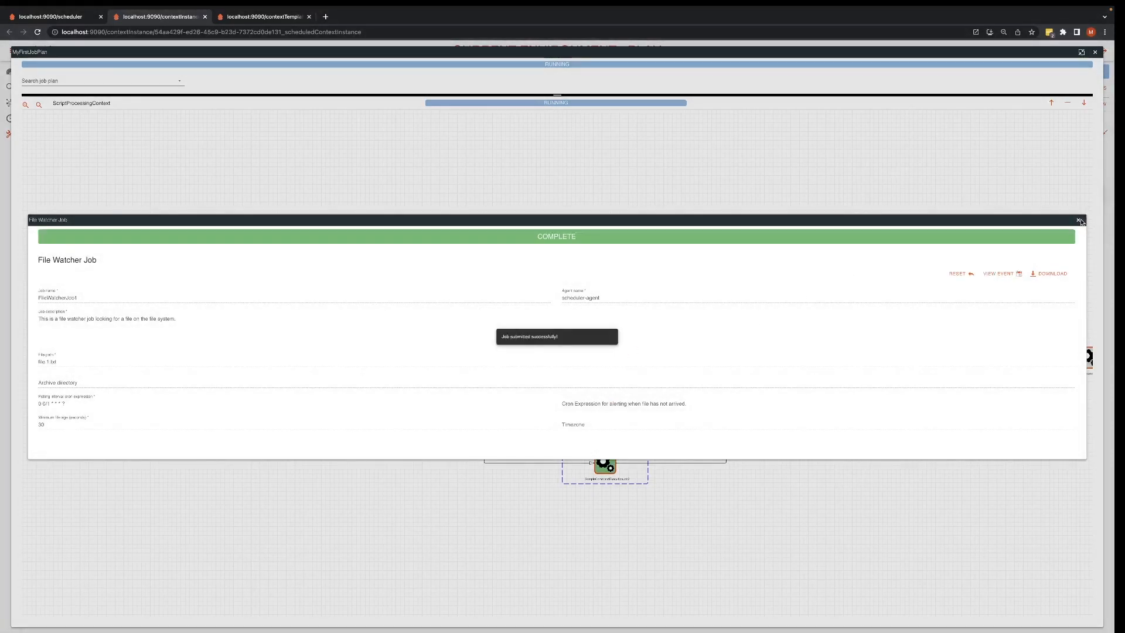
pyautogui.click(1078, 220)
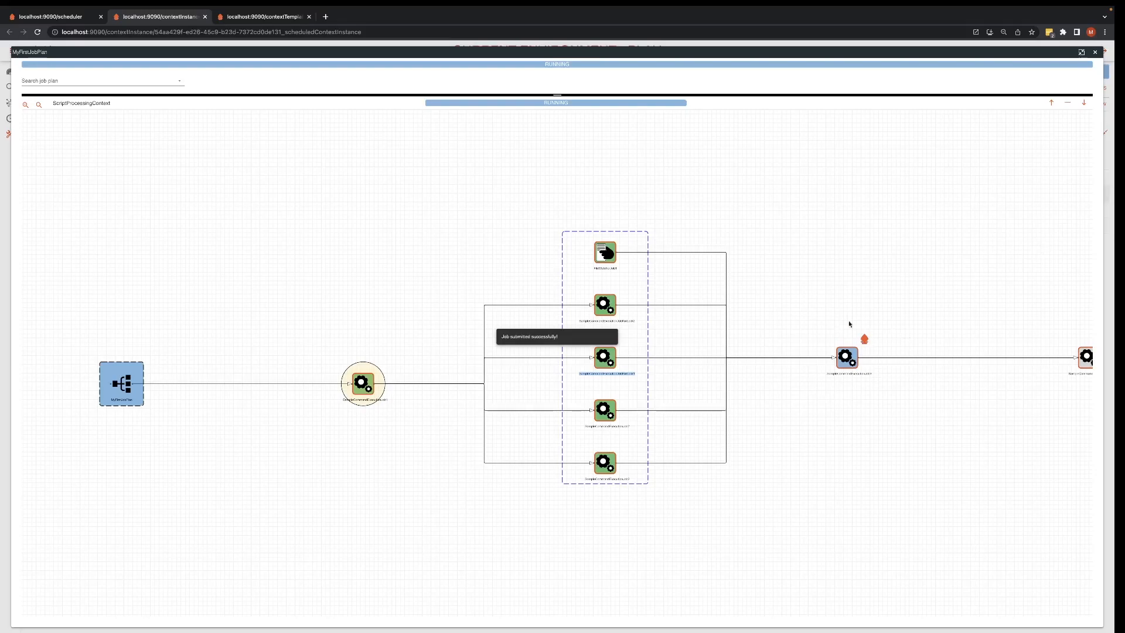
pyautogui.click(1095, 51)
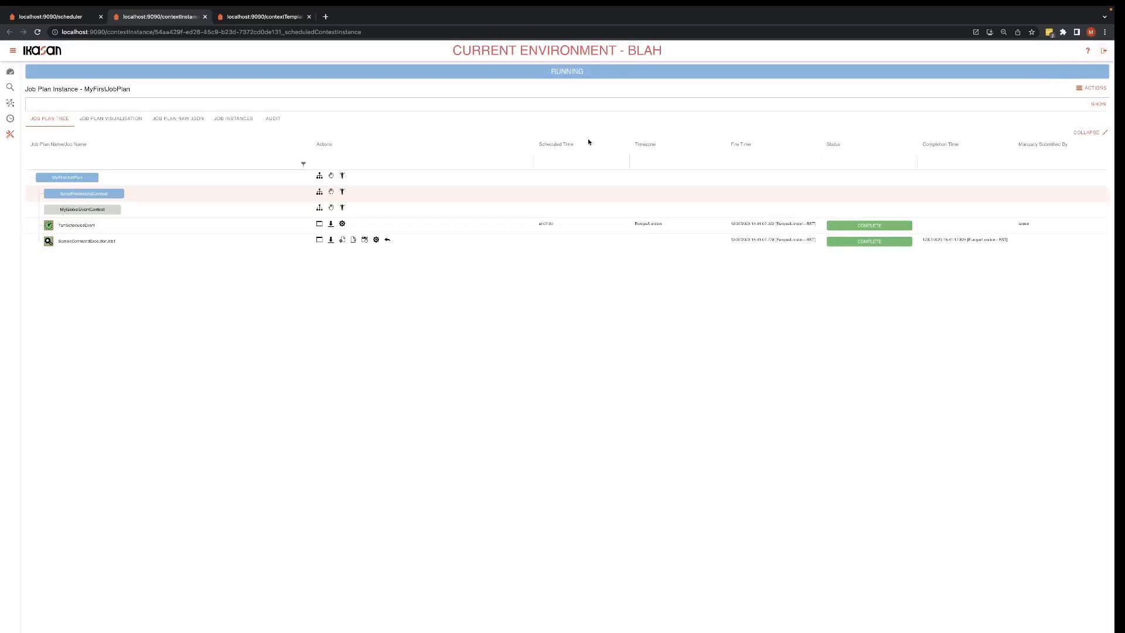
# Close the old instance and template pages, then reopen the MyFirstJobPlan template and select MyFirstLock in its job lock management
pyautogui.click(205, 16)
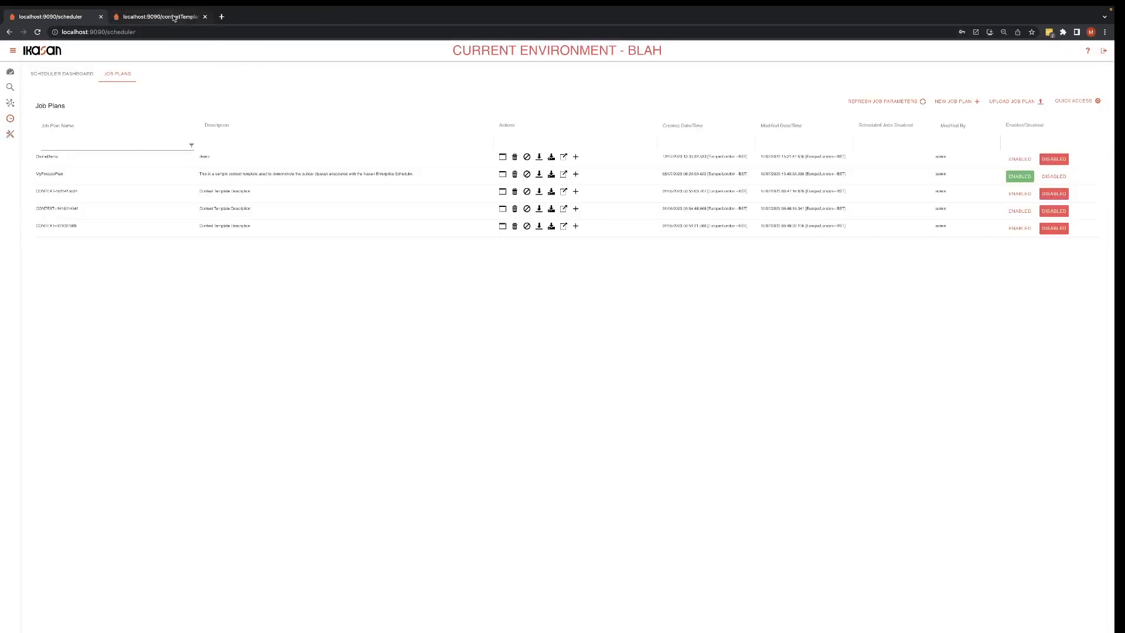
pyautogui.click(205, 17)
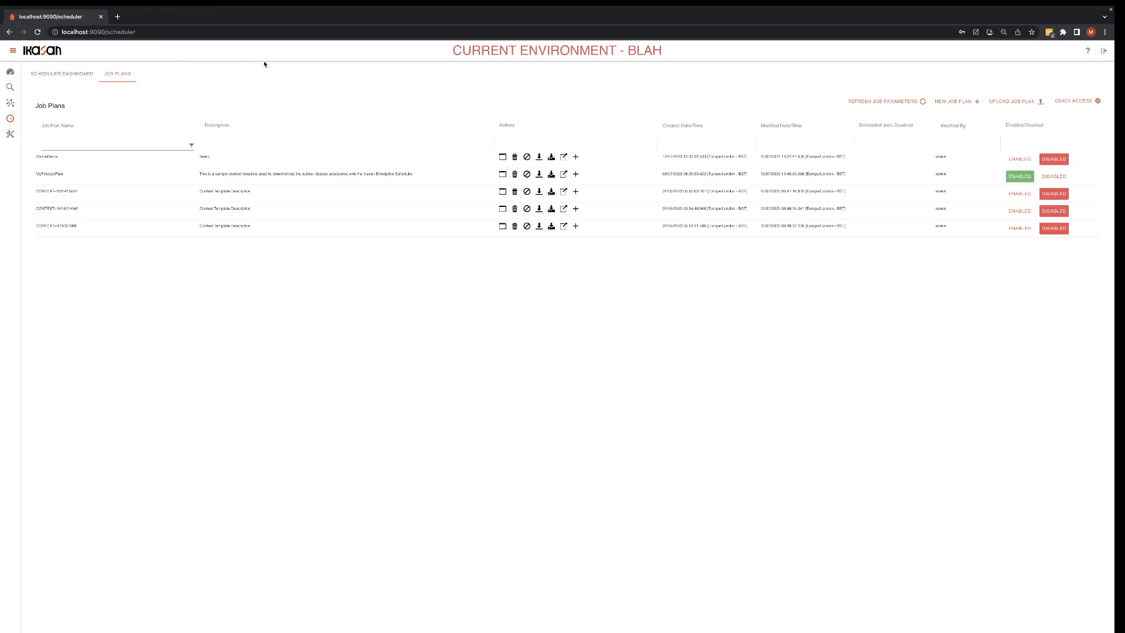
pyautogui.click(564, 174)
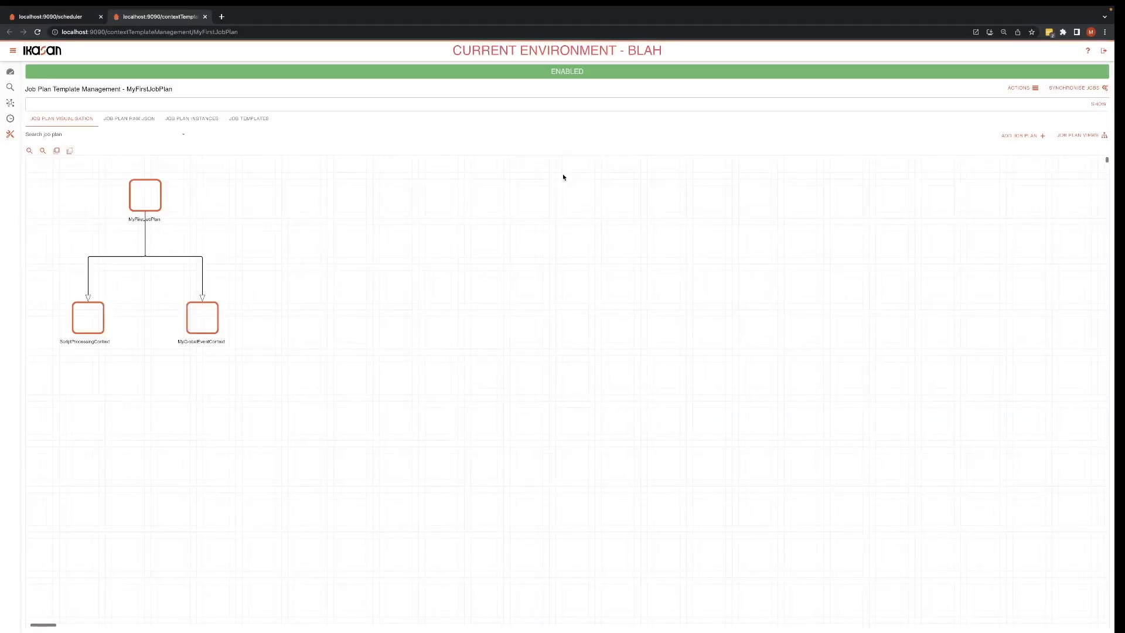
pyautogui.click(1019, 90)
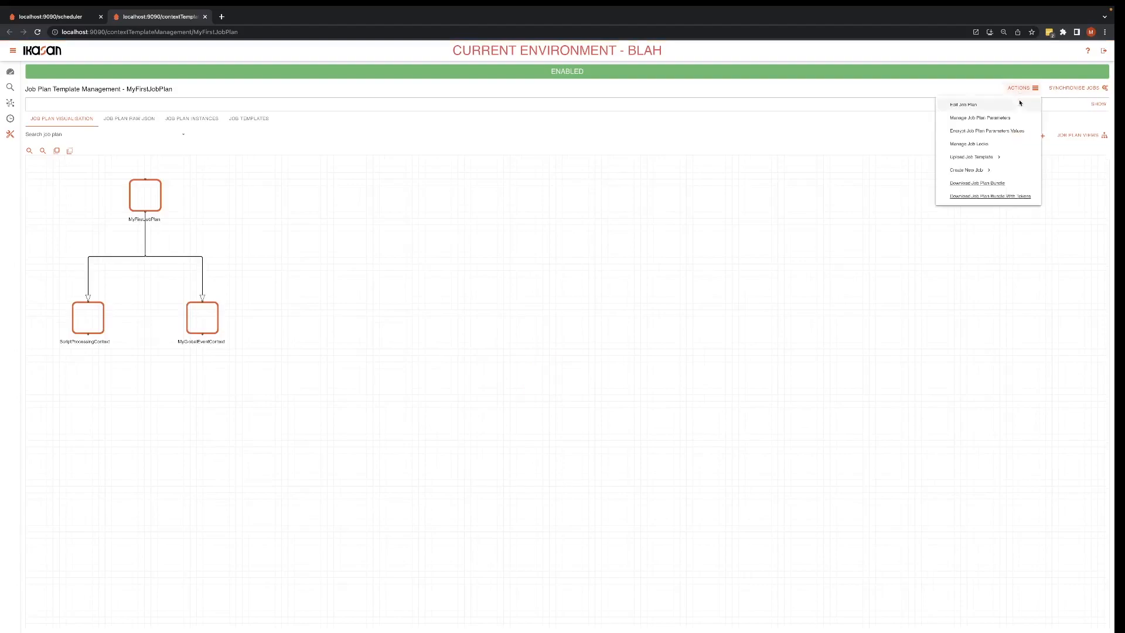
pyautogui.click(992, 148)
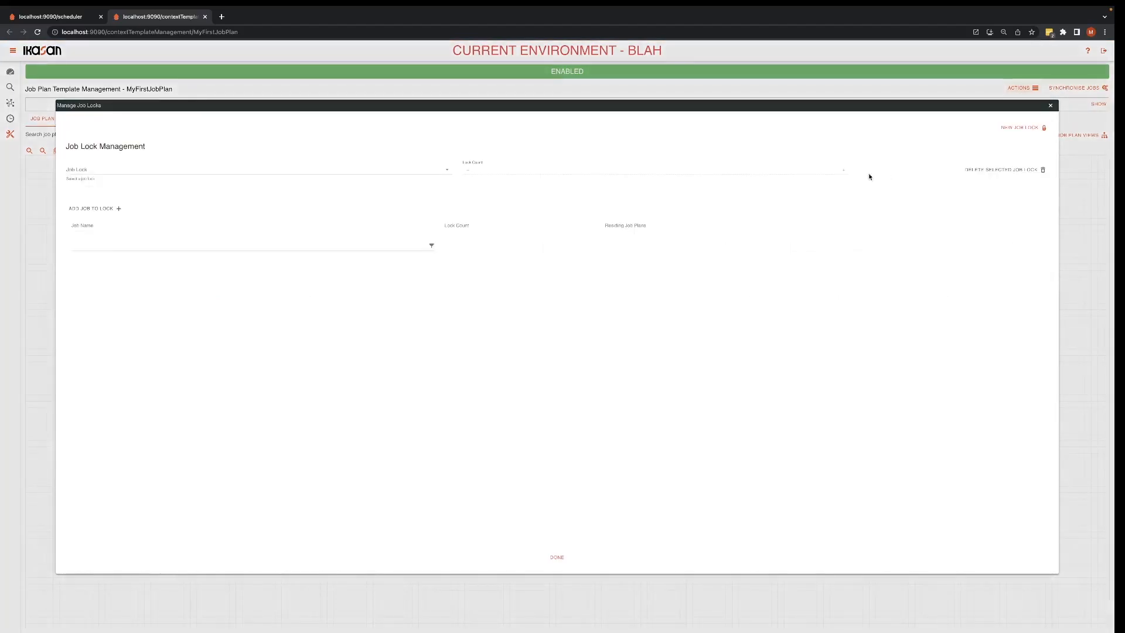
pyautogui.click(445, 169)
pyautogui.click(436, 188)
# Add the jobs SampleCommandExecutionJobForLock2 and SampleCommandExecutionJobForLock1 to MyFirstLock
pyautogui.click(118, 208)
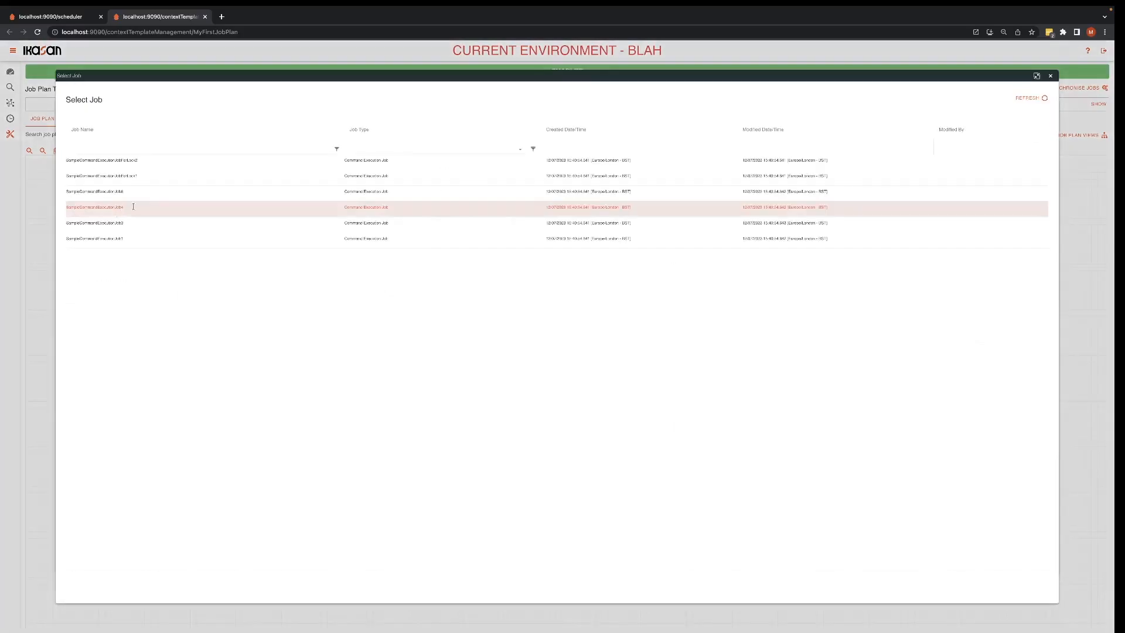
pyautogui.click(153, 164)
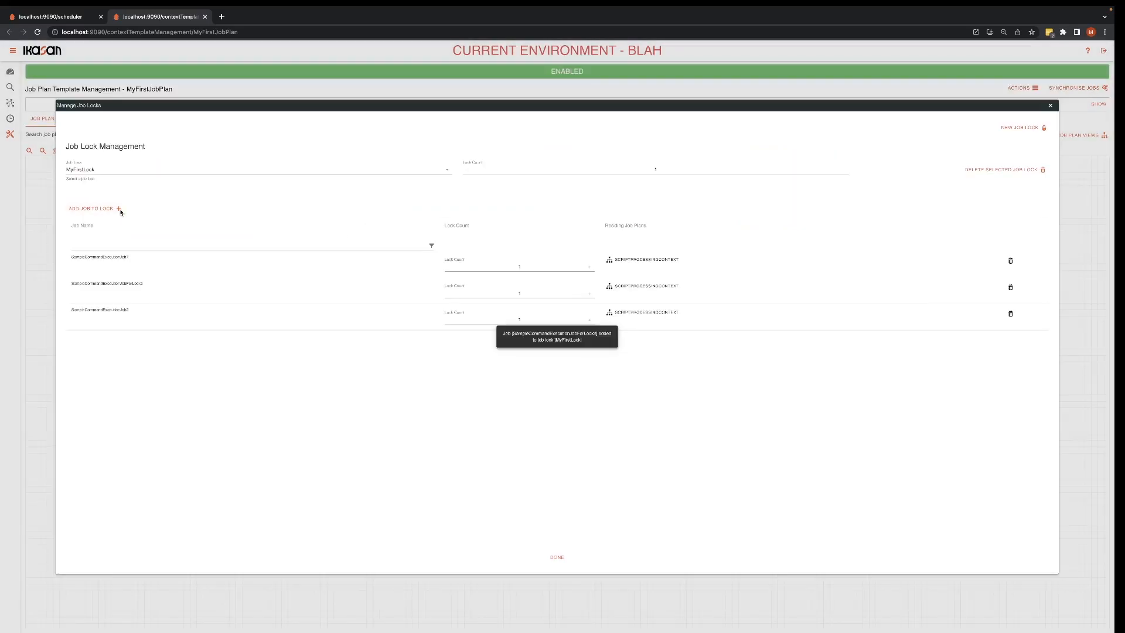
pyautogui.click(118, 209)
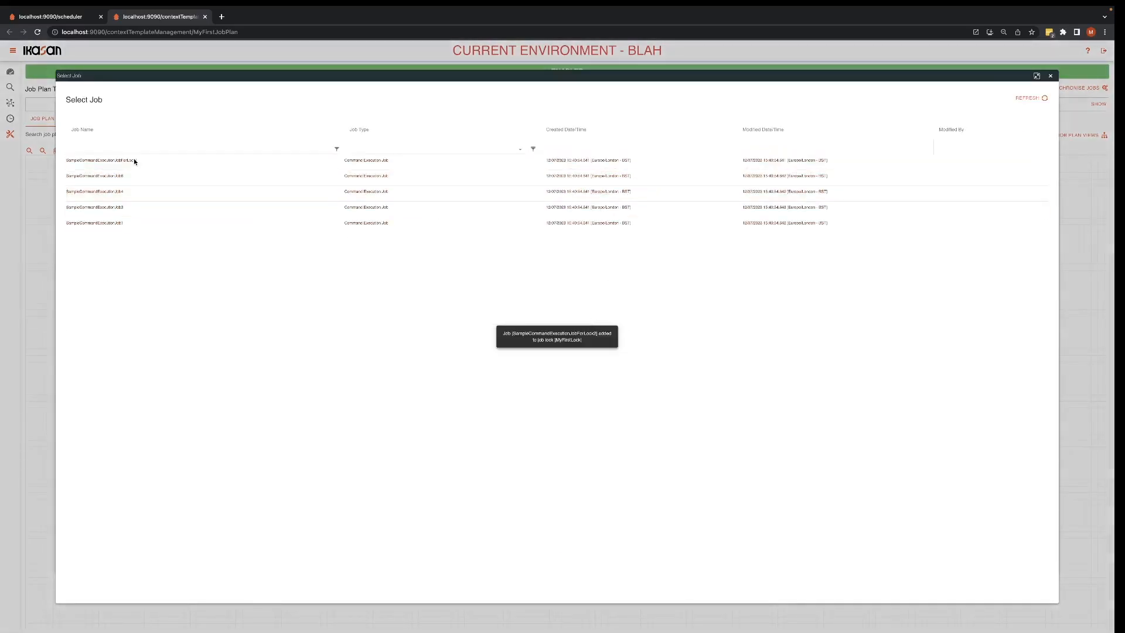
pyautogui.click(134, 162)
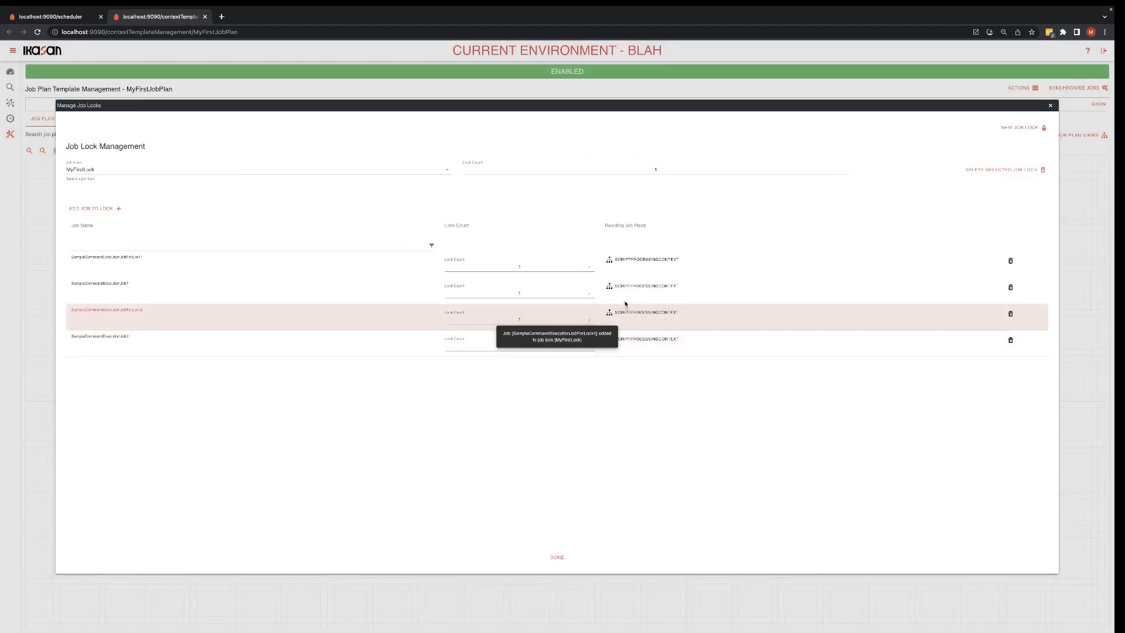
# Examine where the locked jobs sit in the enlarged ScriptProcessingContext diagram, then close it and finish managing the job locks
pyautogui.click(626, 260)
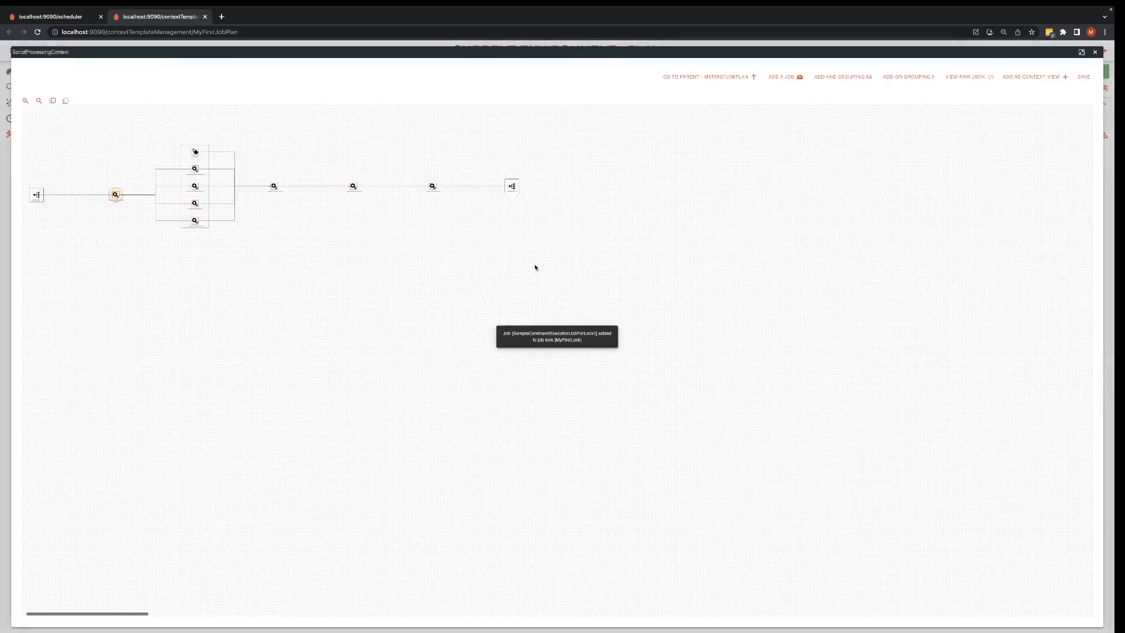
pyautogui.click(25, 101)
pyautogui.click(25, 102)
pyautogui.click(25, 102)
pyautogui.click(25, 101)
pyautogui.click(25, 102)
pyautogui.click(25, 101)
pyautogui.hscroll(3, 276, 223)
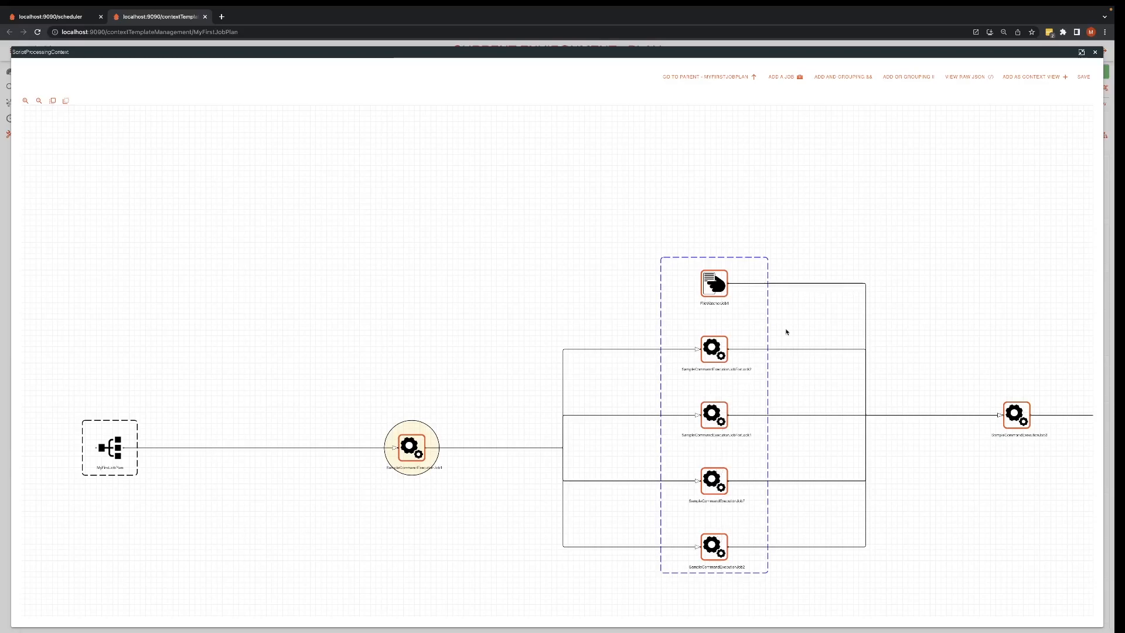
pyautogui.click(1096, 52)
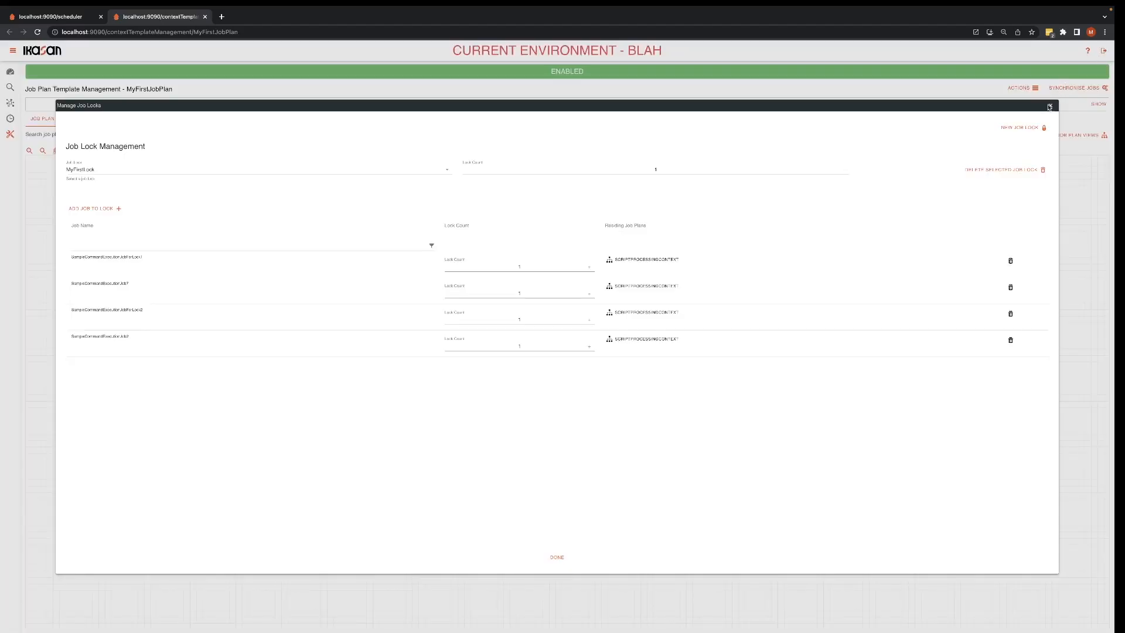
pyautogui.click(558, 558)
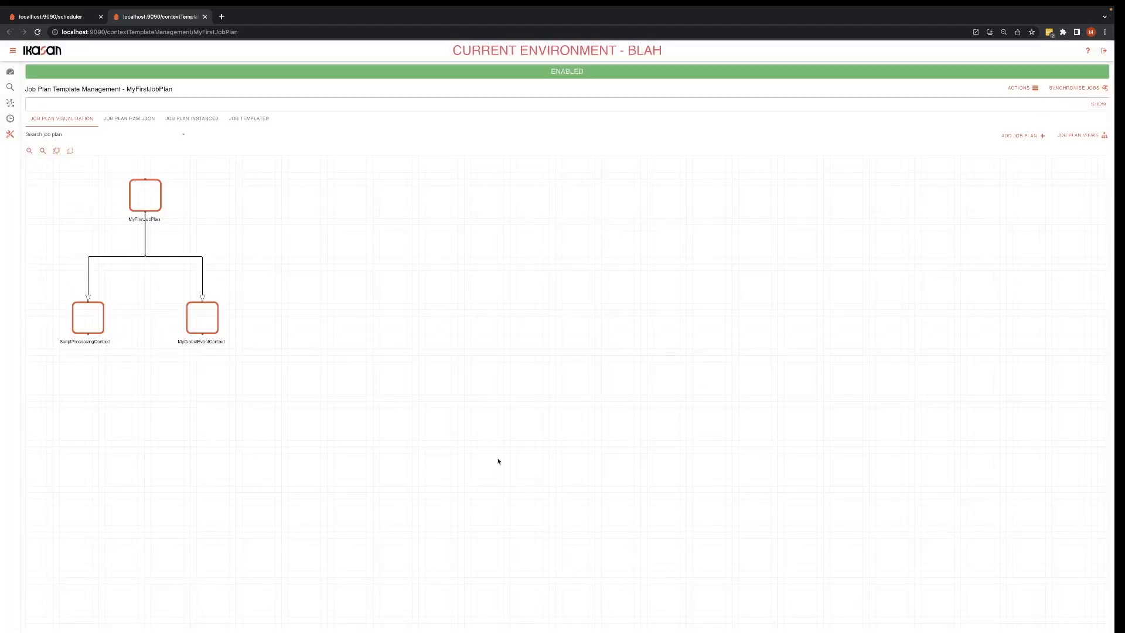
# Return to the scheduler's job plans, then disable MyFirstJobPlan and enable it again to start a fresh instance
pyautogui.click(56, 16)
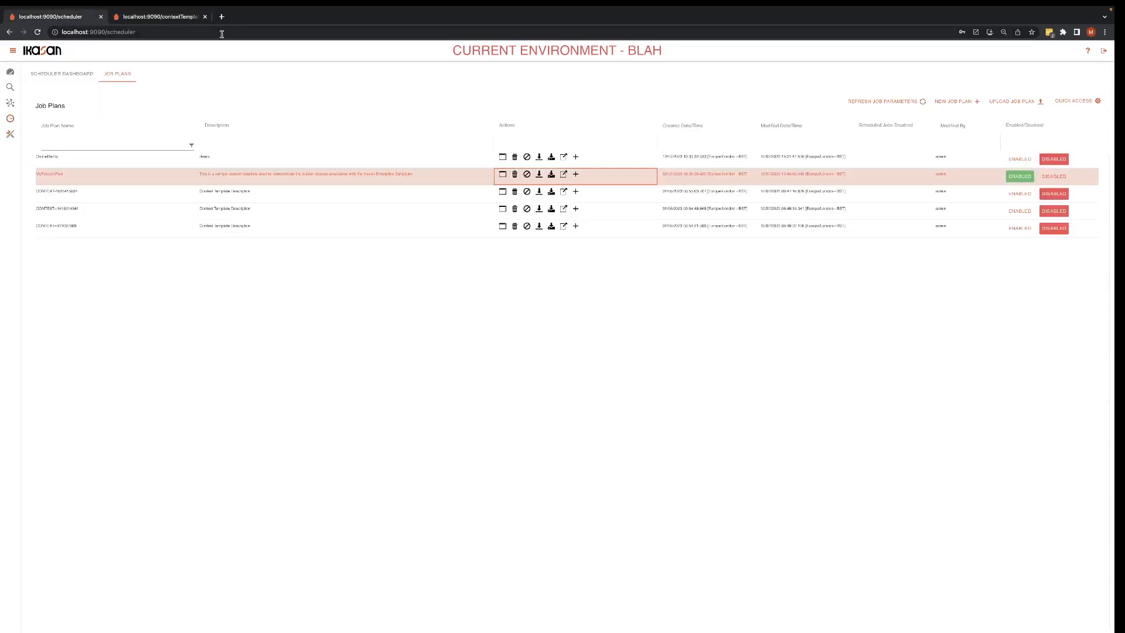
pyautogui.click(1053, 178)
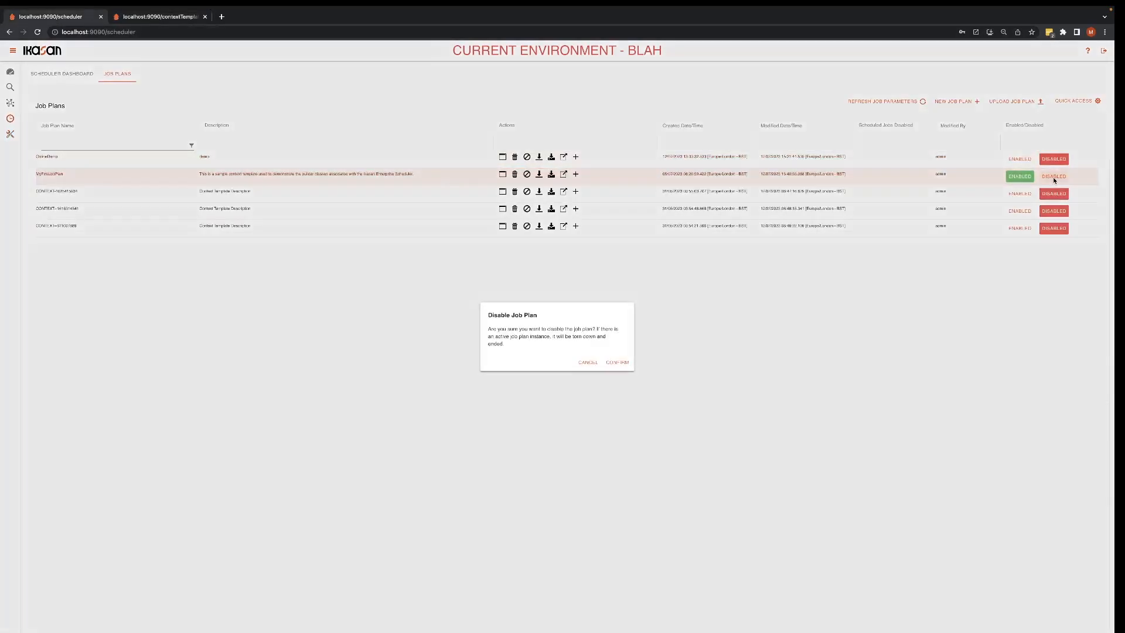
pyautogui.click(626, 365)
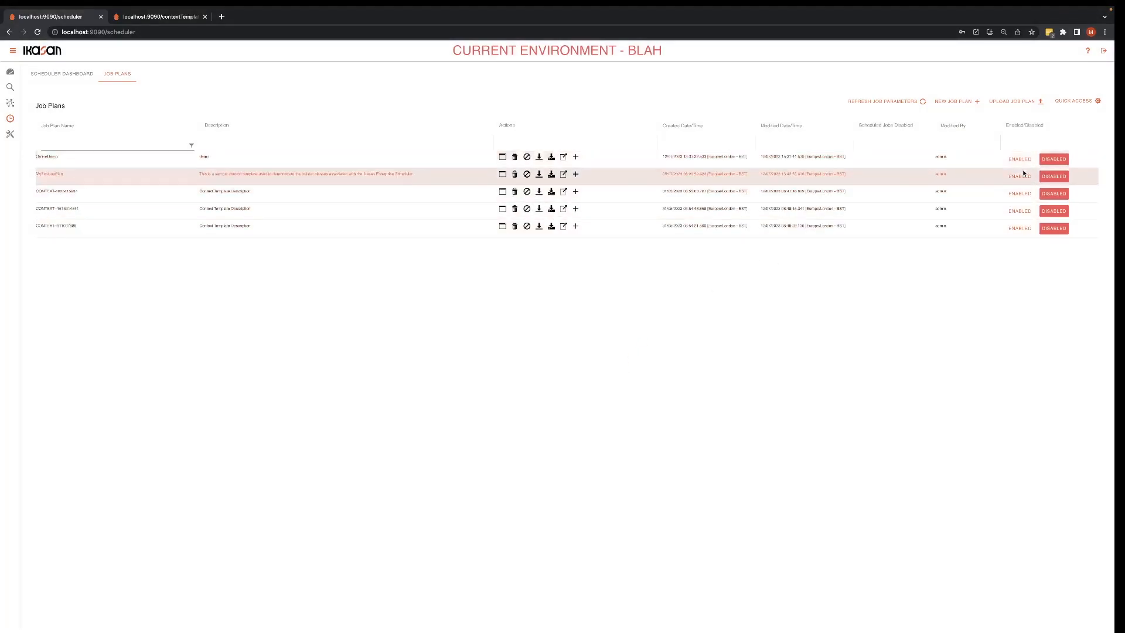
pyautogui.click(1020, 177)
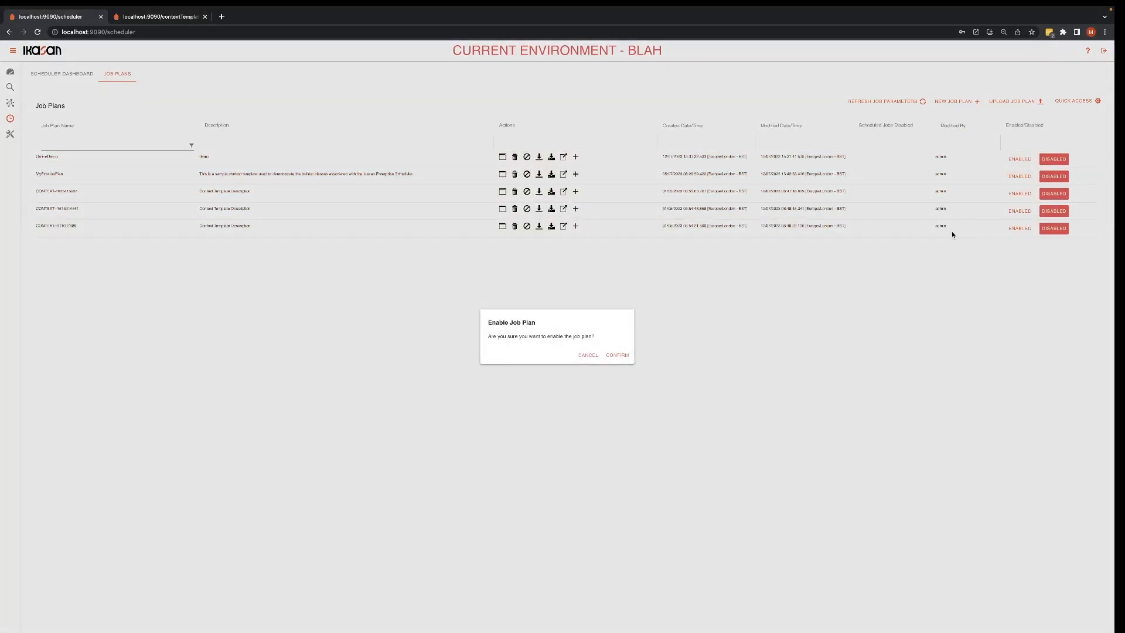
pyautogui.click(618, 357)
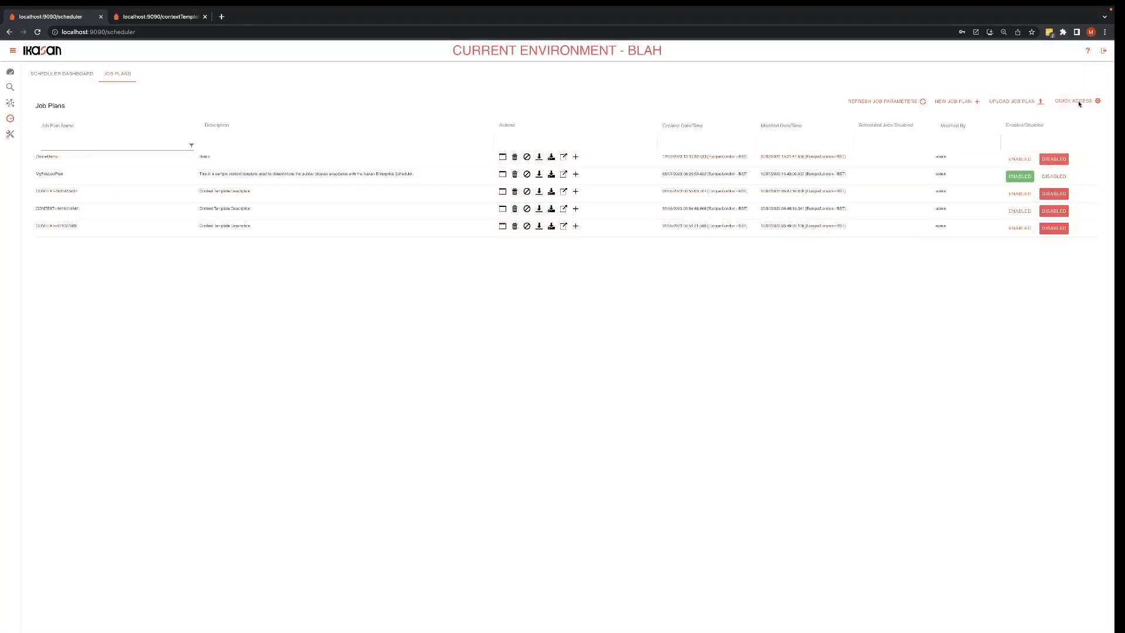
# Open the newly active MyFirstJobPlan instance and submit its scheduled event job
pyautogui.click(1080, 104)
pyautogui.moveTo(1075, 119)
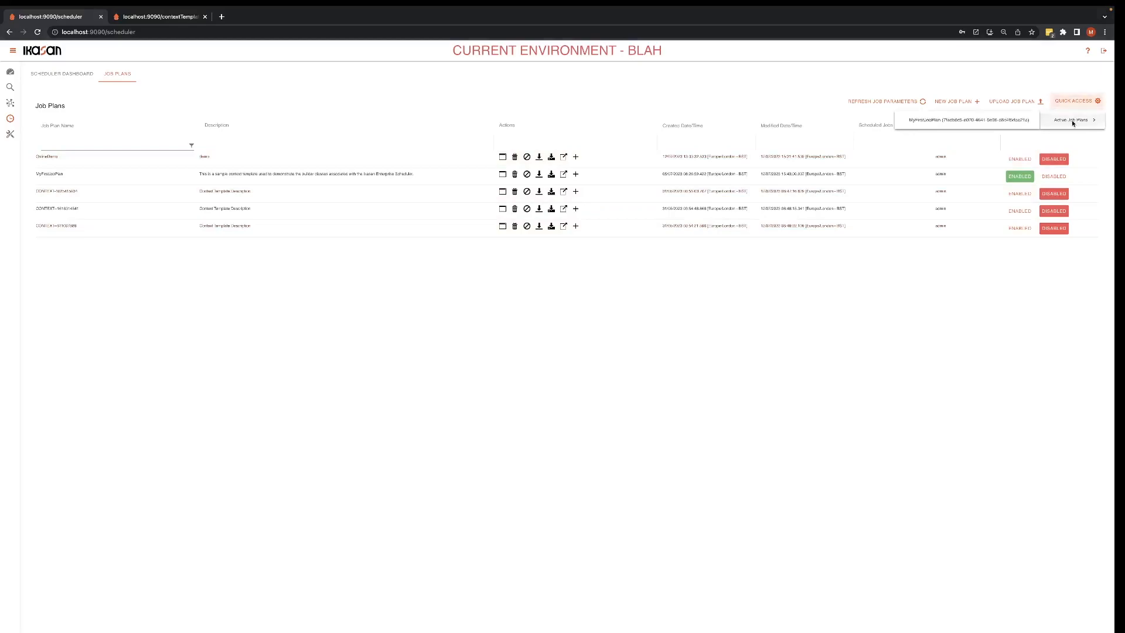
pyautogui.click(938, 121)
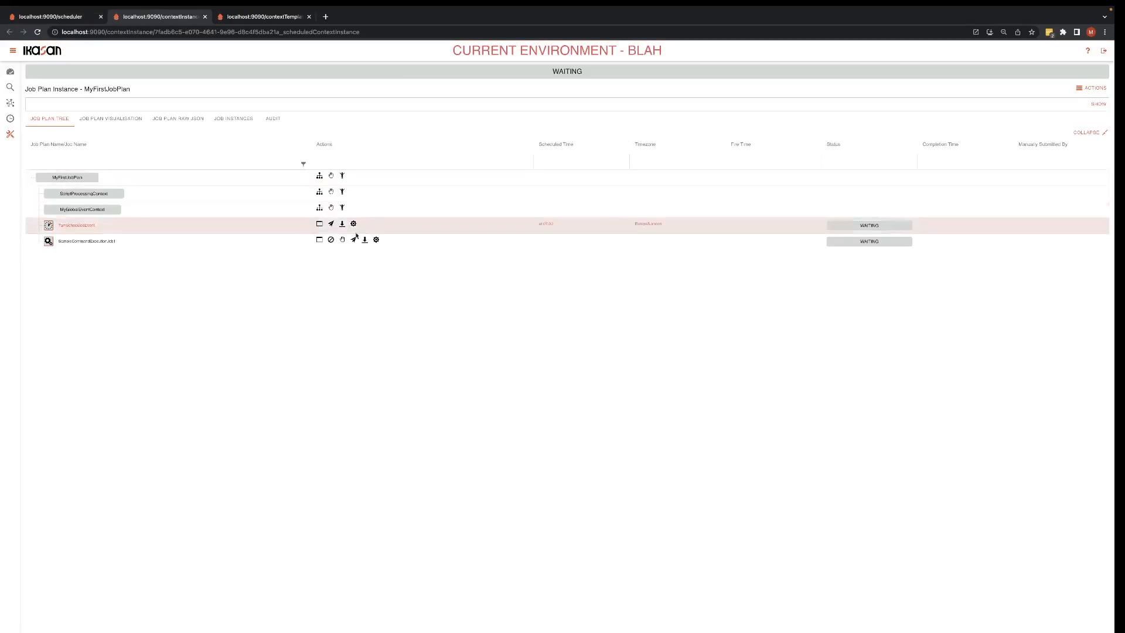
pyautogui.click(331, 225)
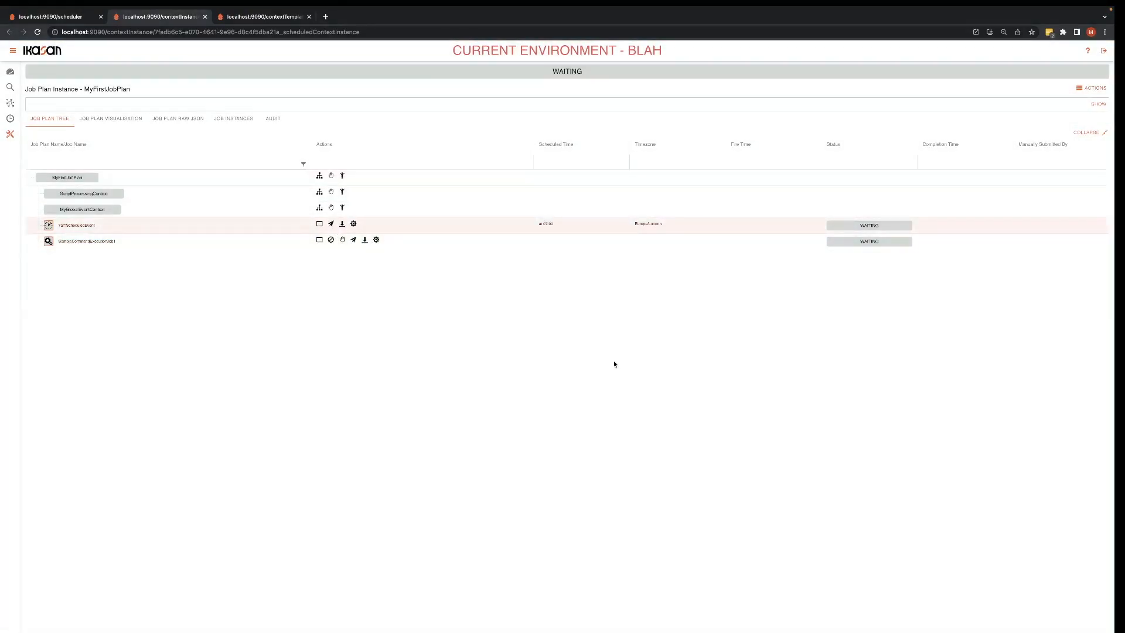
pyautogui.click(617, 358)
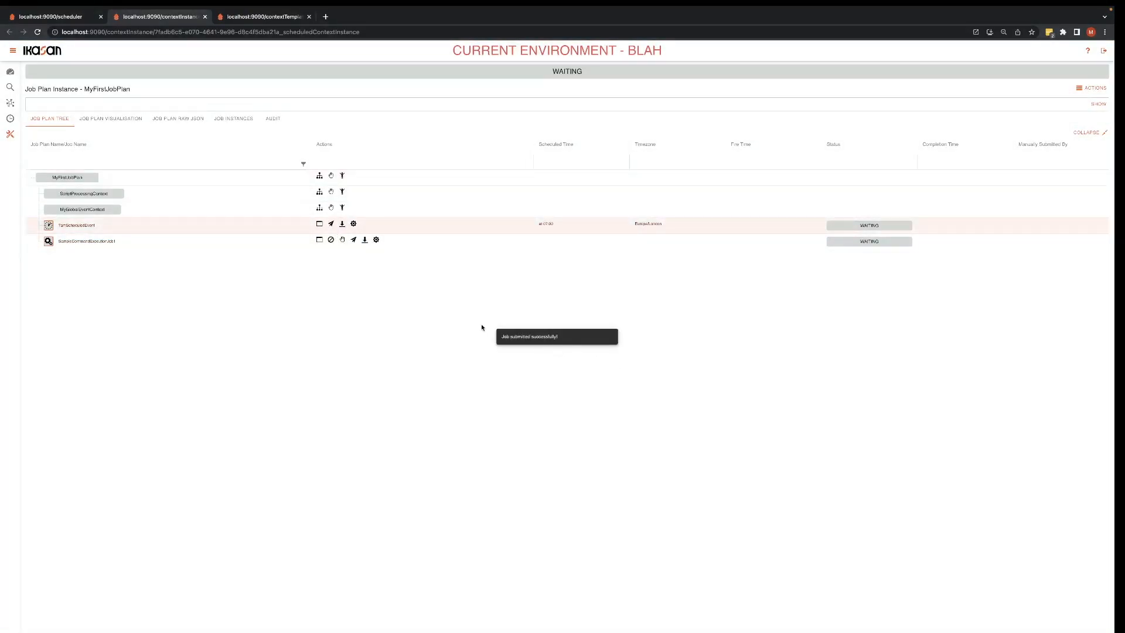
# Open the instance's ScriptProcessingContext visualisation, enlarge the job diagram and follow how the parallel jobs sharing the lock execute
pyautogui.click(319, 193)
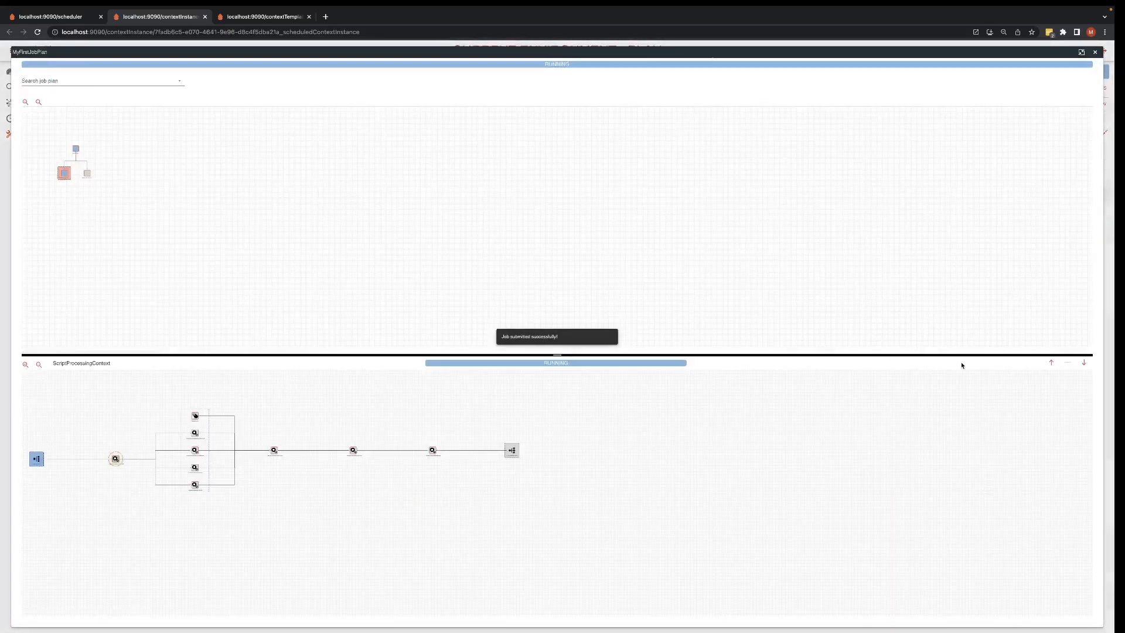
pyautogui.click(1052, 362)
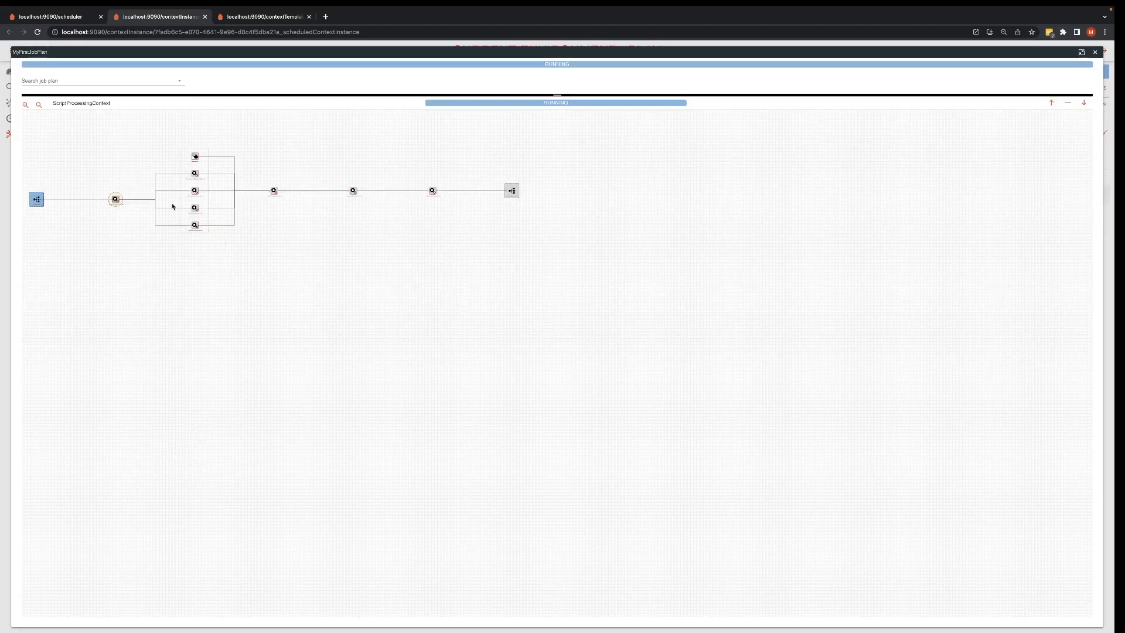
pyautogui.click(25, 105)
pyautogui.click(25, 105)
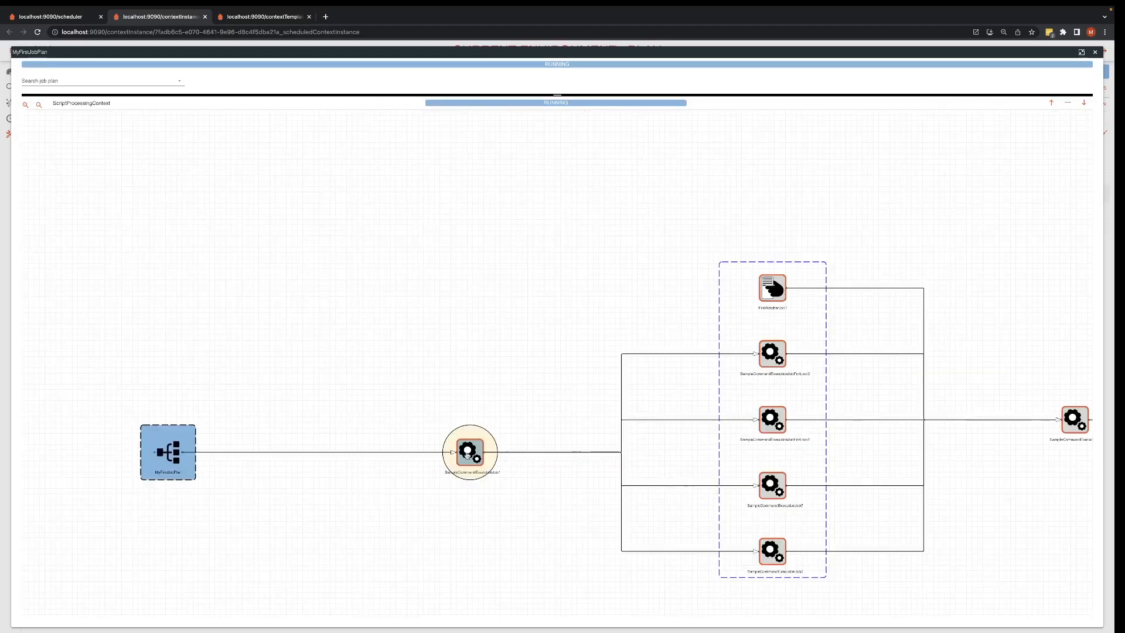
pyautogui.moveTo(583, 473); pyautogui.dragTo(477, 480)
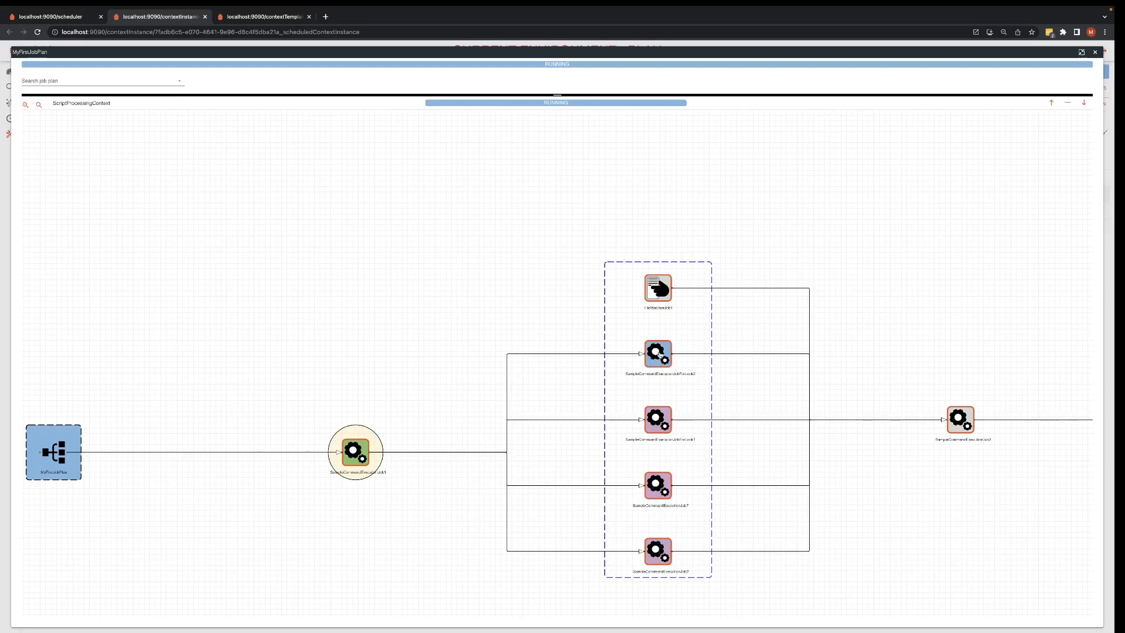
pyautogui.scroll(-1, 567, 329)
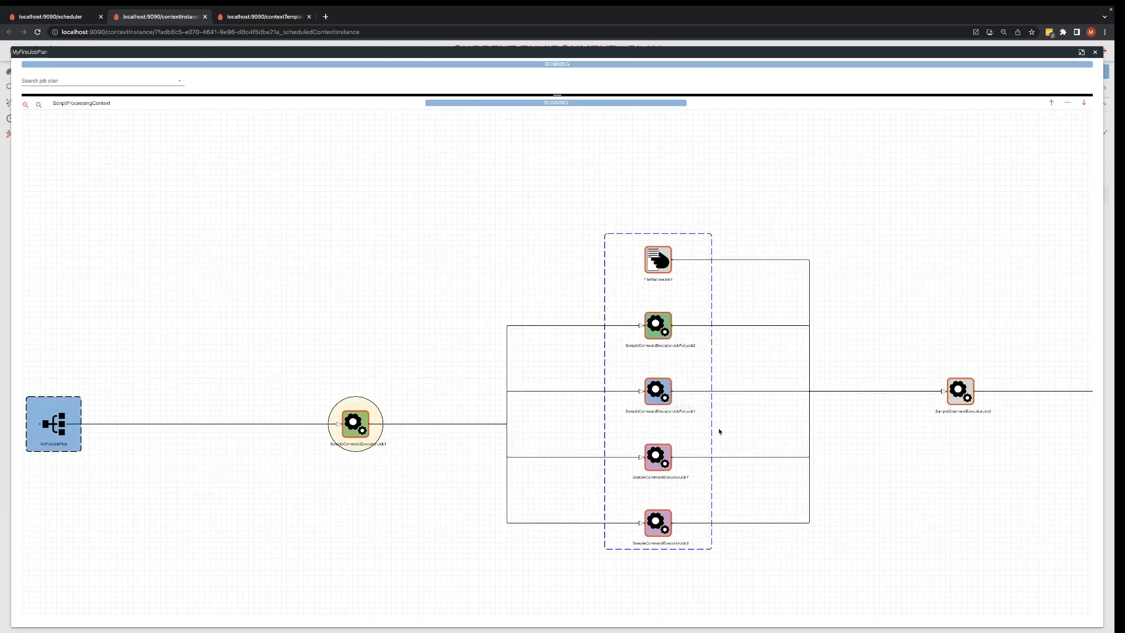
pyautogui.scroll(-1, 729, 440)
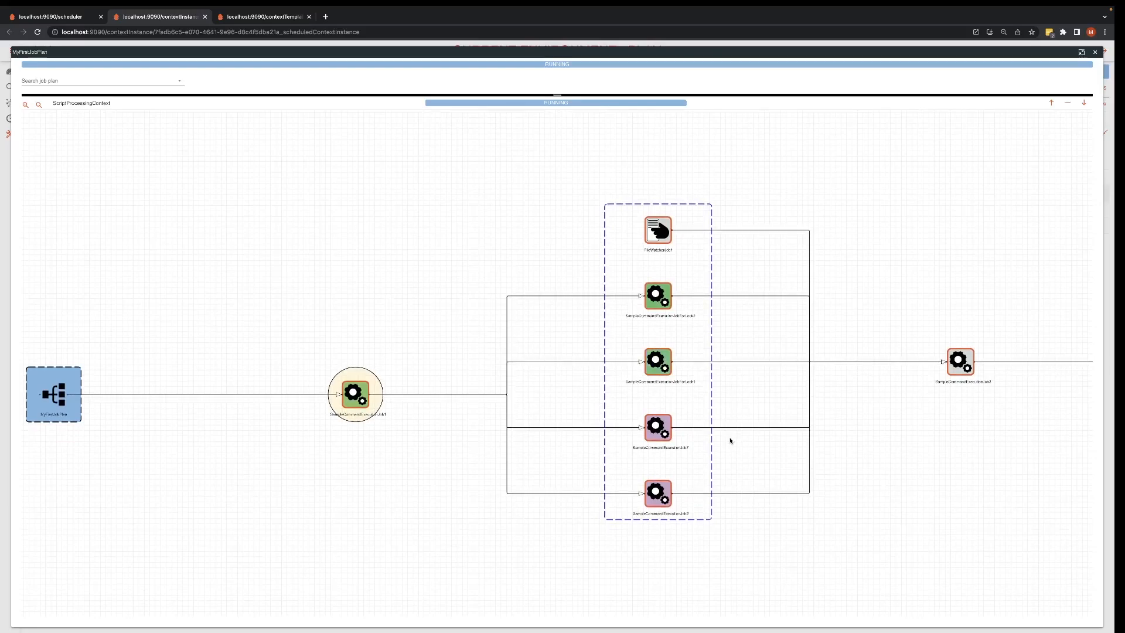
pyautogui.scroll(-1, 708, 461)
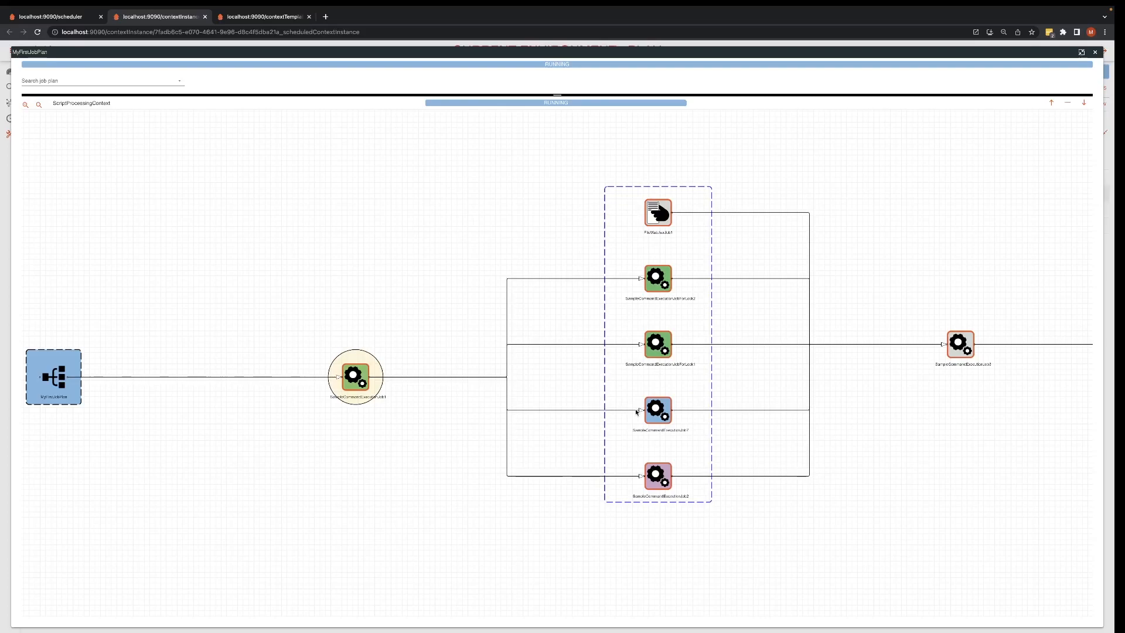
# Submit the file watcher job in the parallel group, then close its details and the job diagram
pyautogui.doubleClick(659, 216)
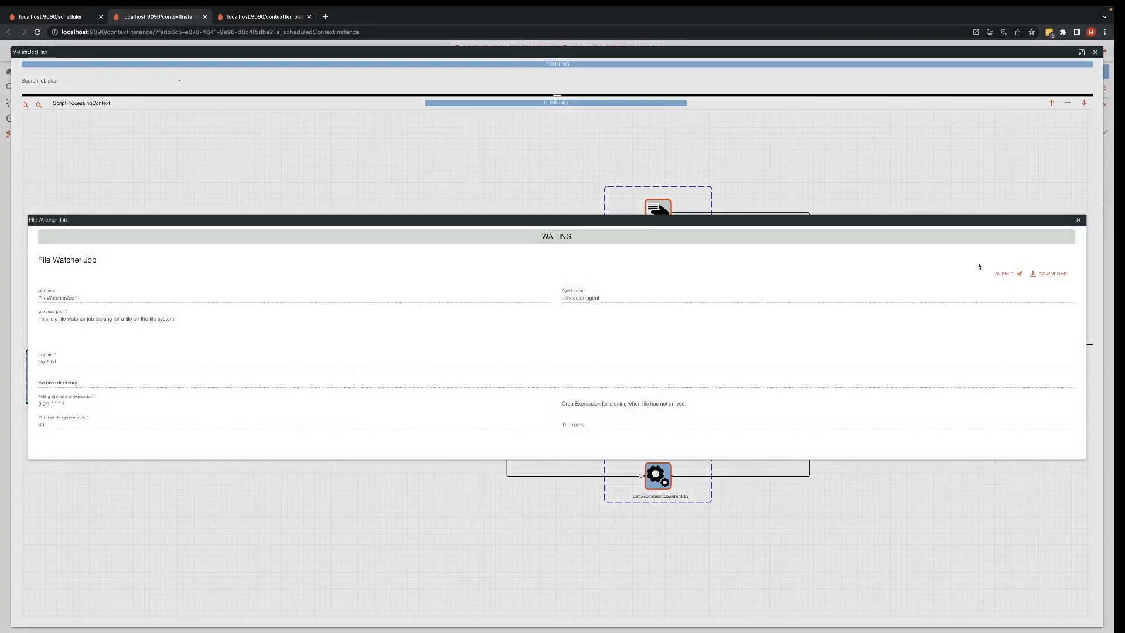
pyautogui.click(1006, 275)
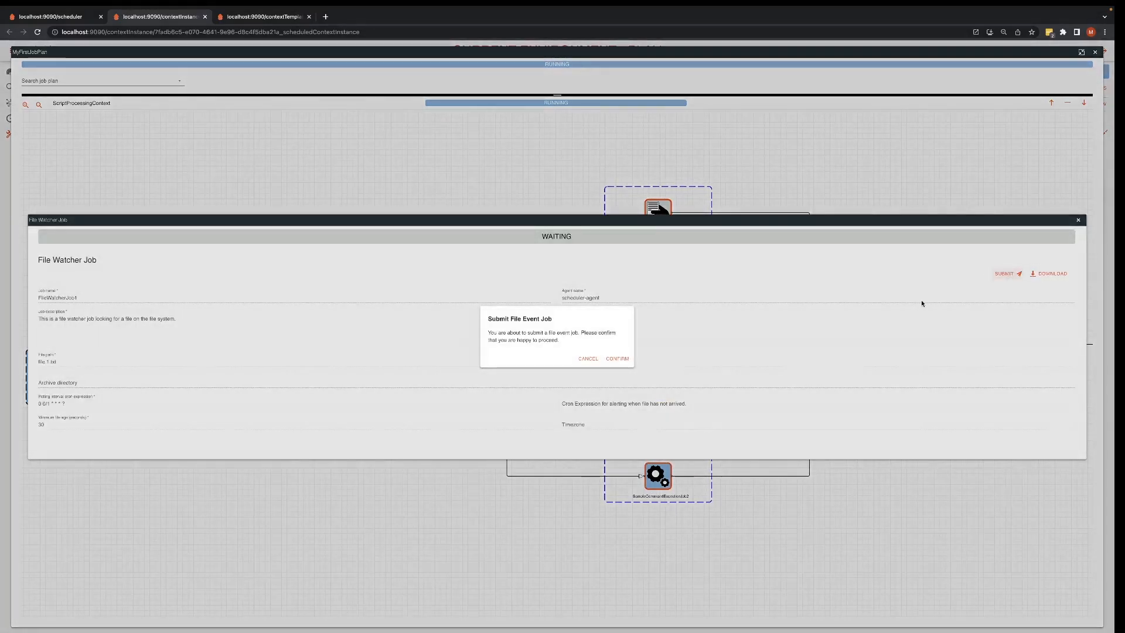
pyautogui.click(618, 359)
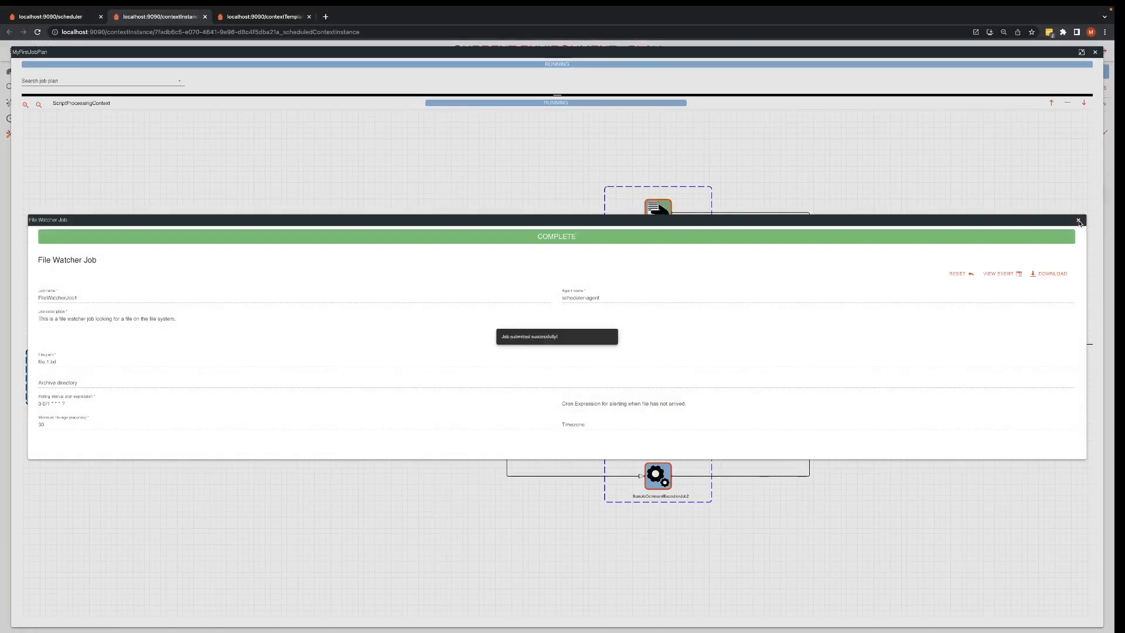
pyautogui.click(1079, 221)
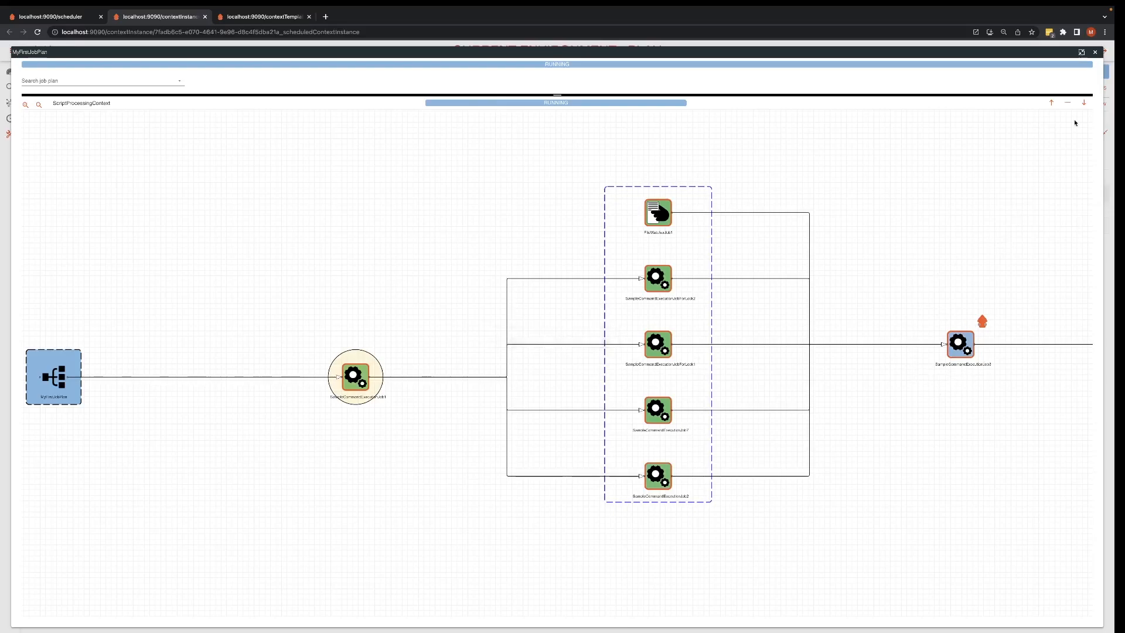
pyautogui.click(1096, 53)
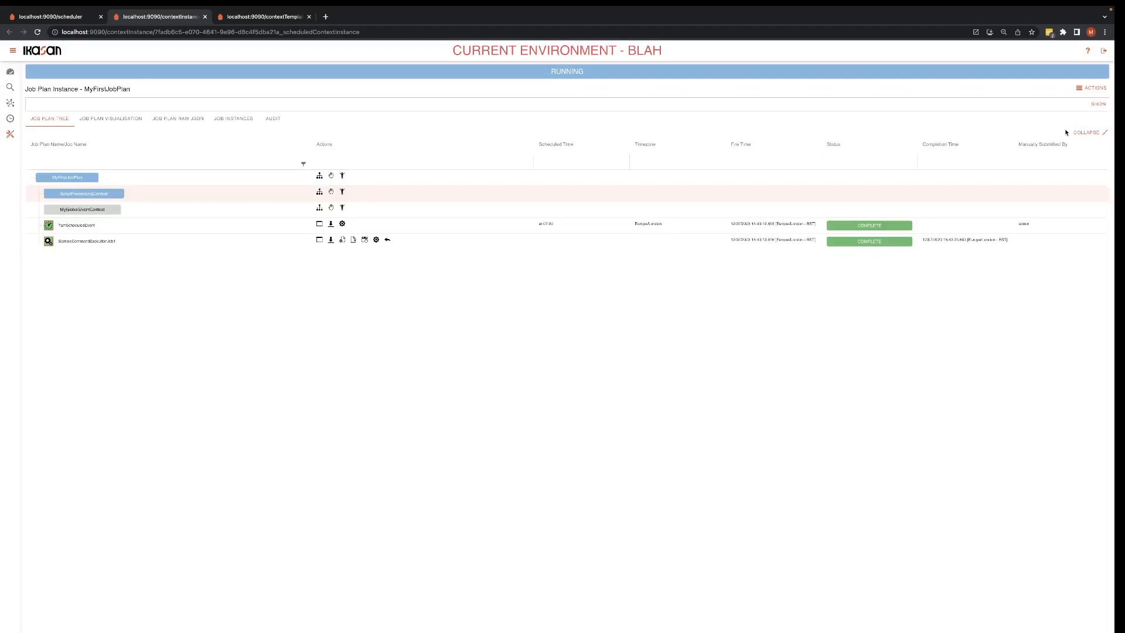
# Reset the MyFirstJobPlan instance and submit the scheduled event job in the new instance
pyautogui.click(1093, 89)
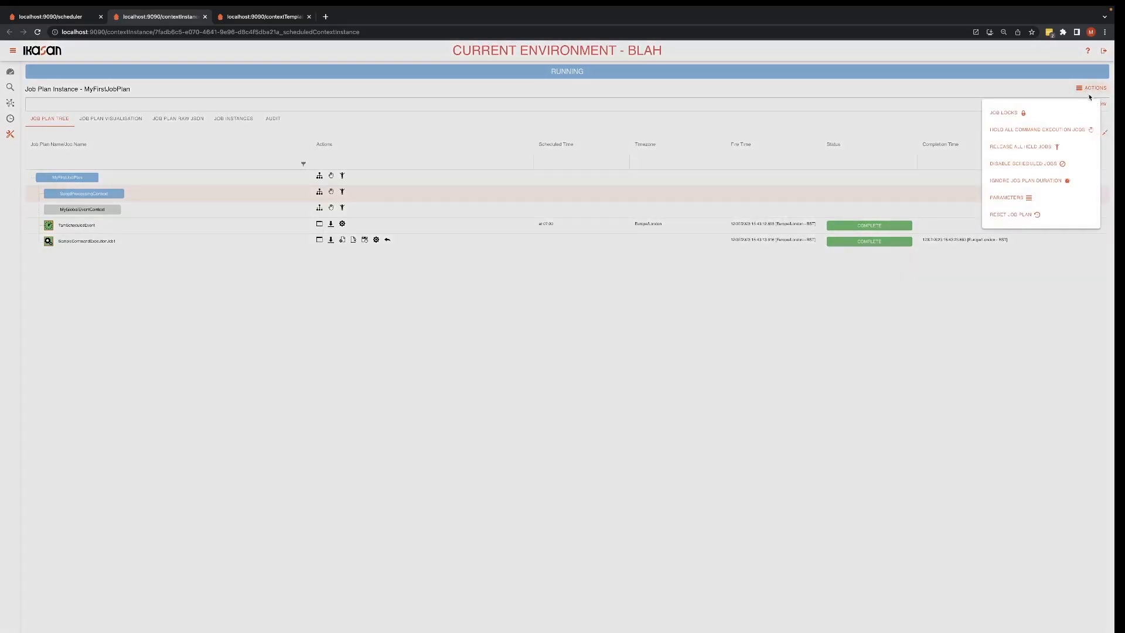
pyautogui.click(1030, 215)
pyautogui.click(619, 401)
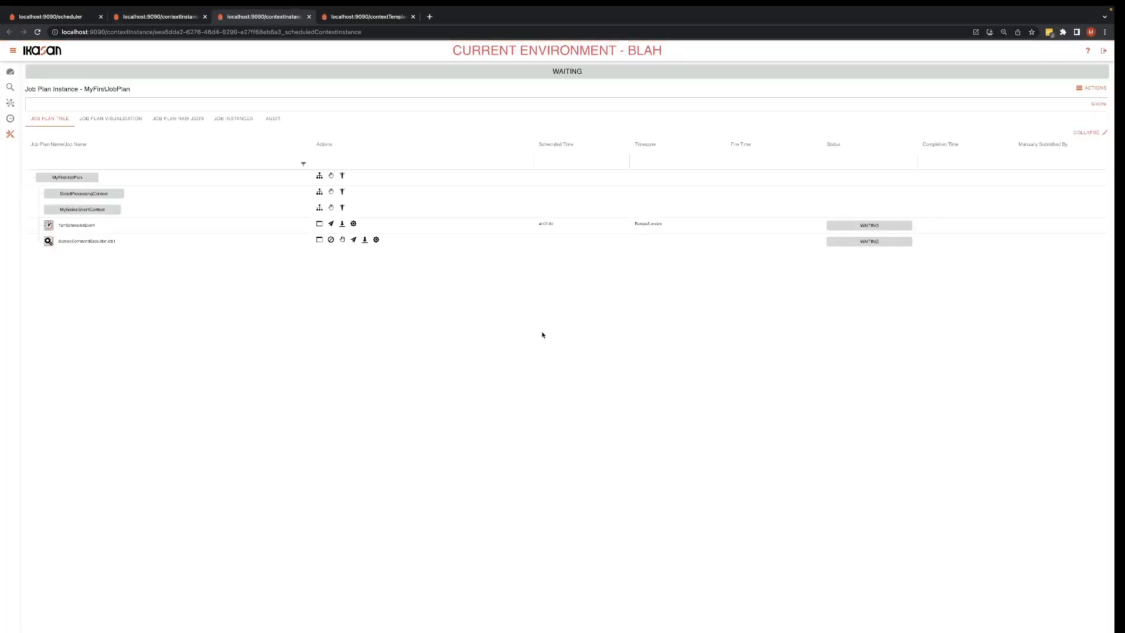
pyautogui.click(331, 224)
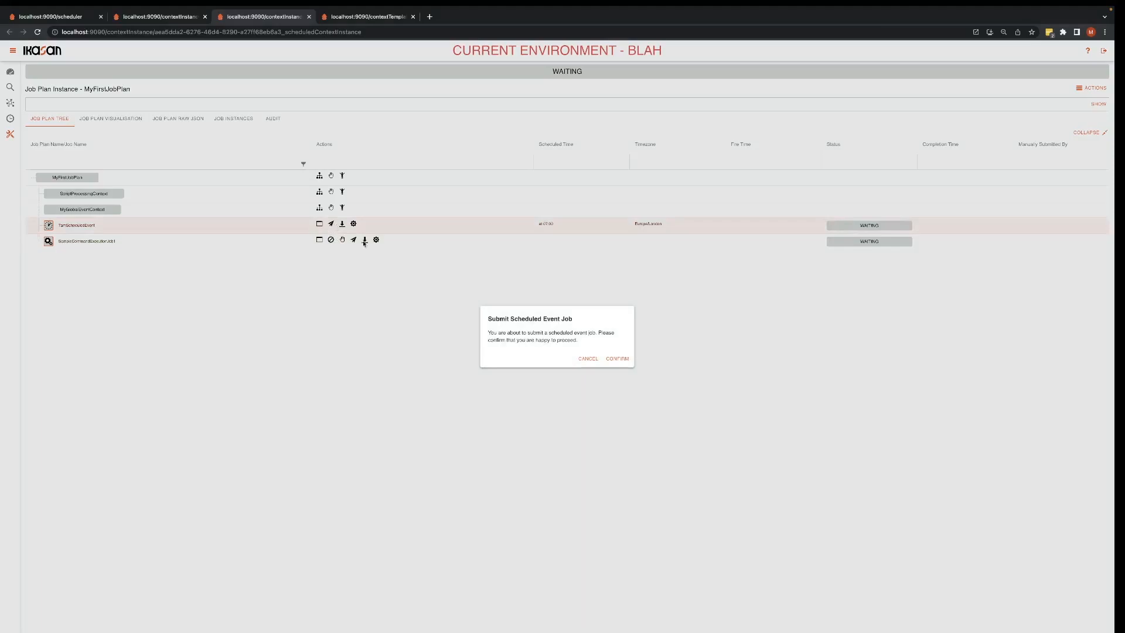
pyautogui.click(619, 360)
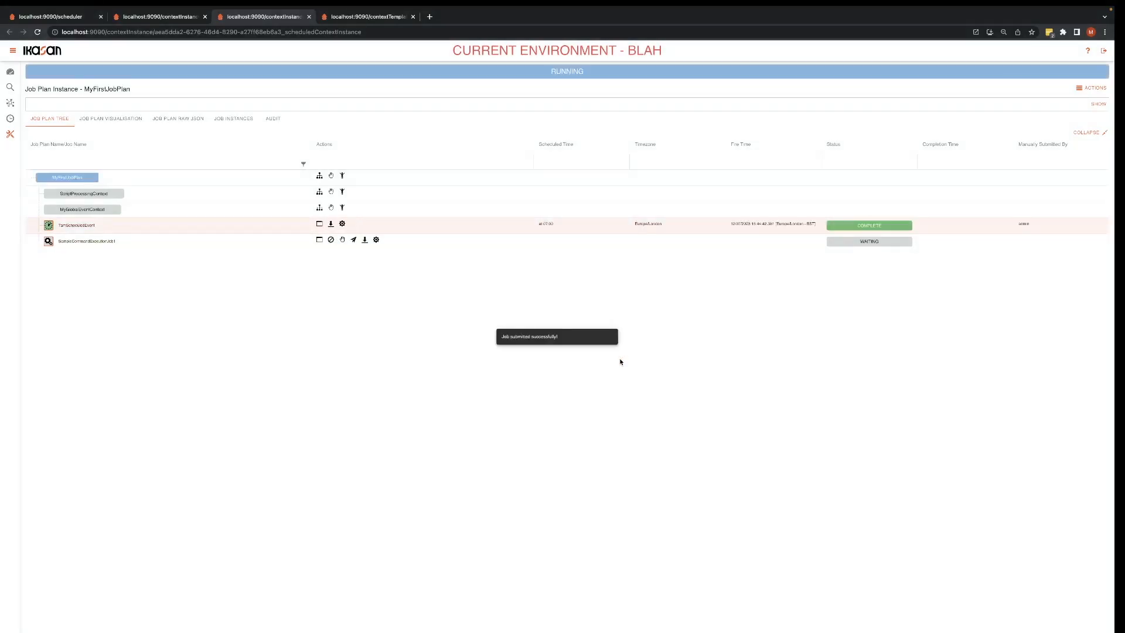
# Open the running instance's job locks, monitor MyFirstLock's current holders and queued jobs, then close the overview
pyautogui.click(1090, 88)
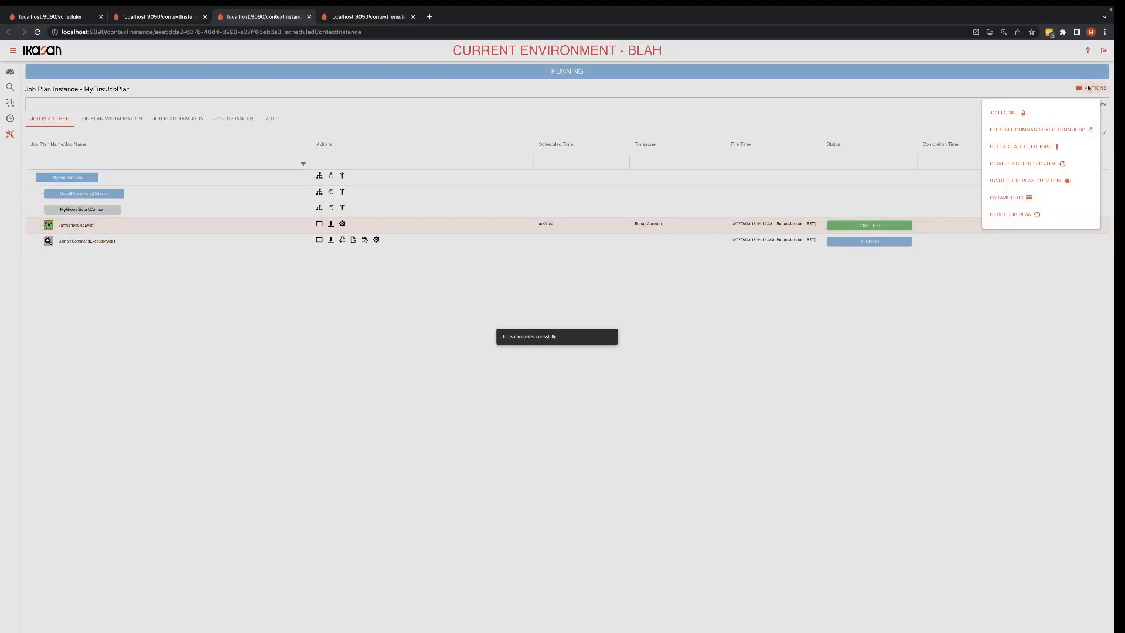
pyautogui.click(1010, 110)
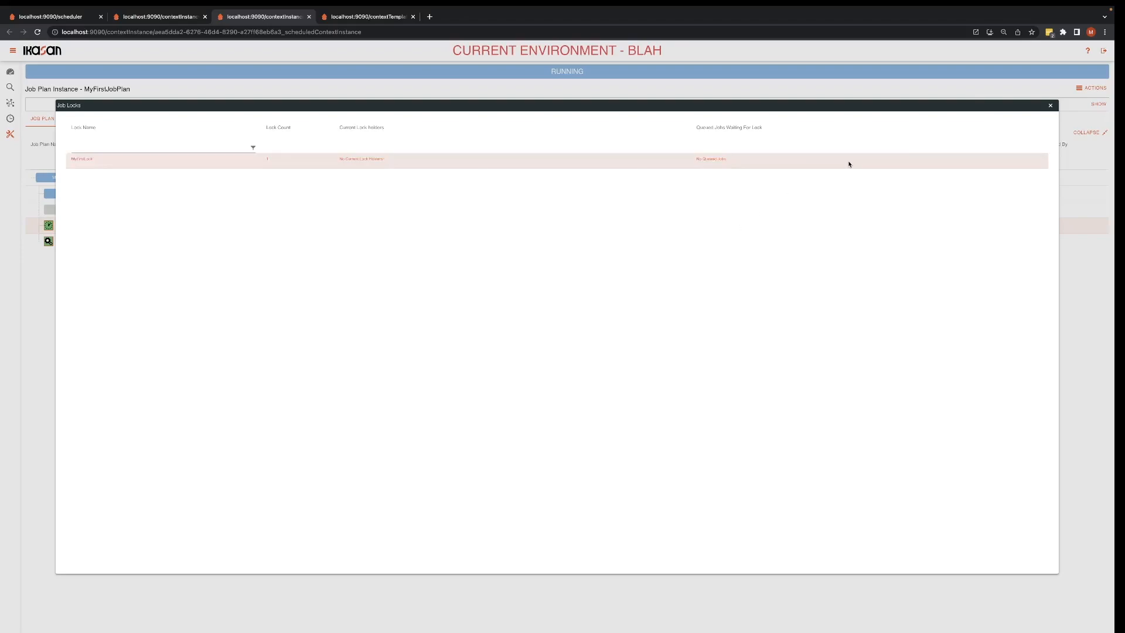
pyautogui.click(1051, 106)
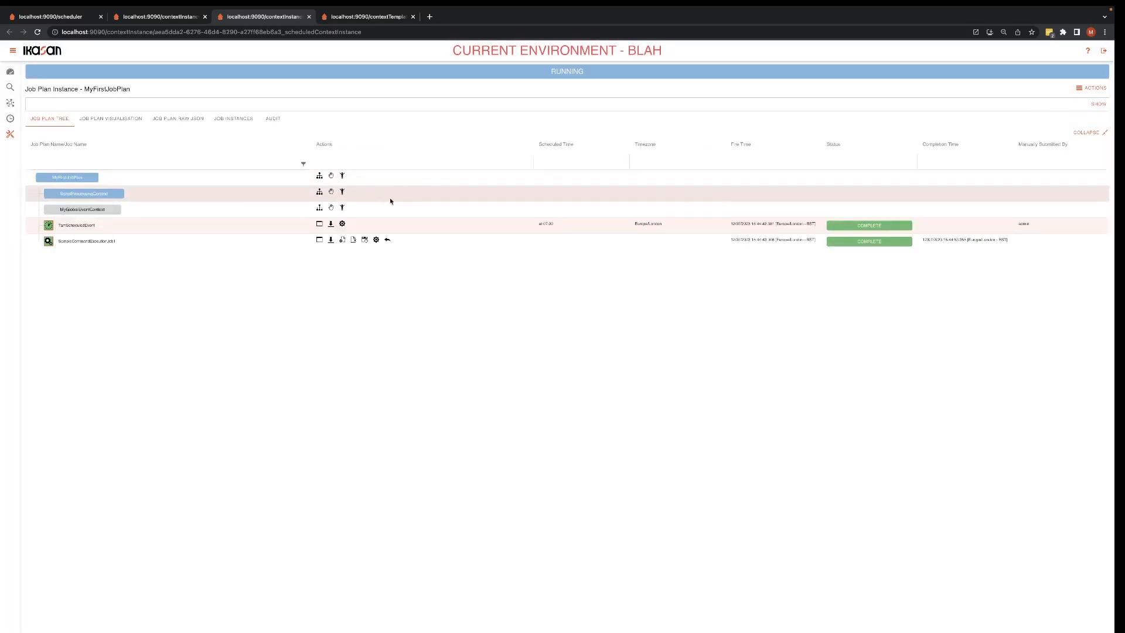
# Submit the file watcher job from the ScriptProcessingContext visualisation, then close its details and the job diagram once the plan finishes
pyautogui.click(319, 193)
pyautogui.click(195, 416)
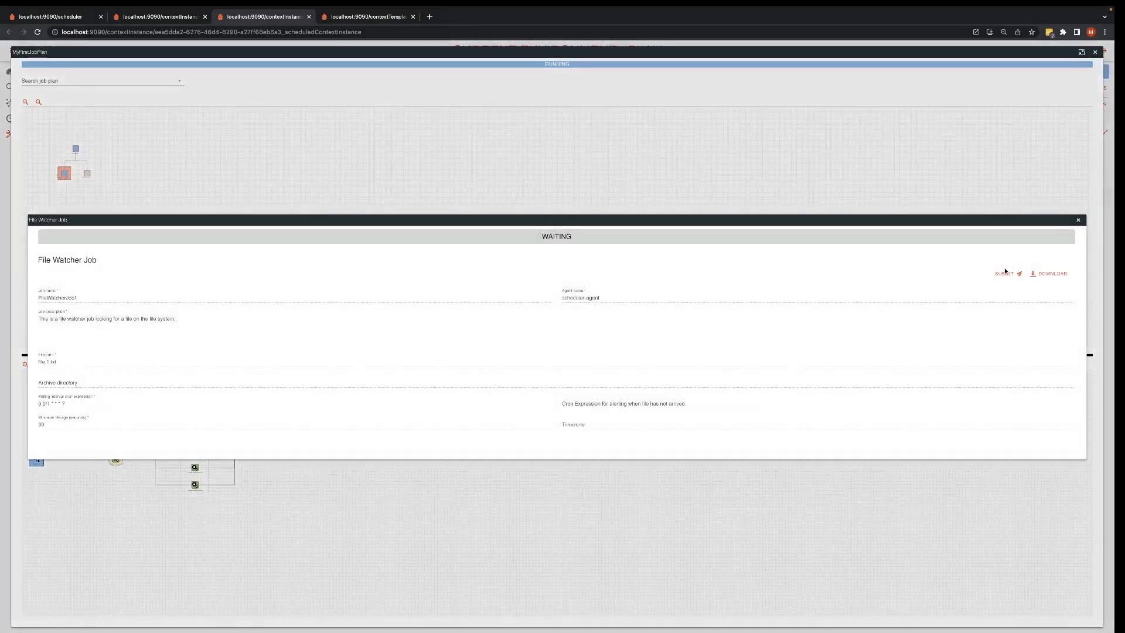
pyautogui.click(1005, 273)
pyautogui.click(629, 358)
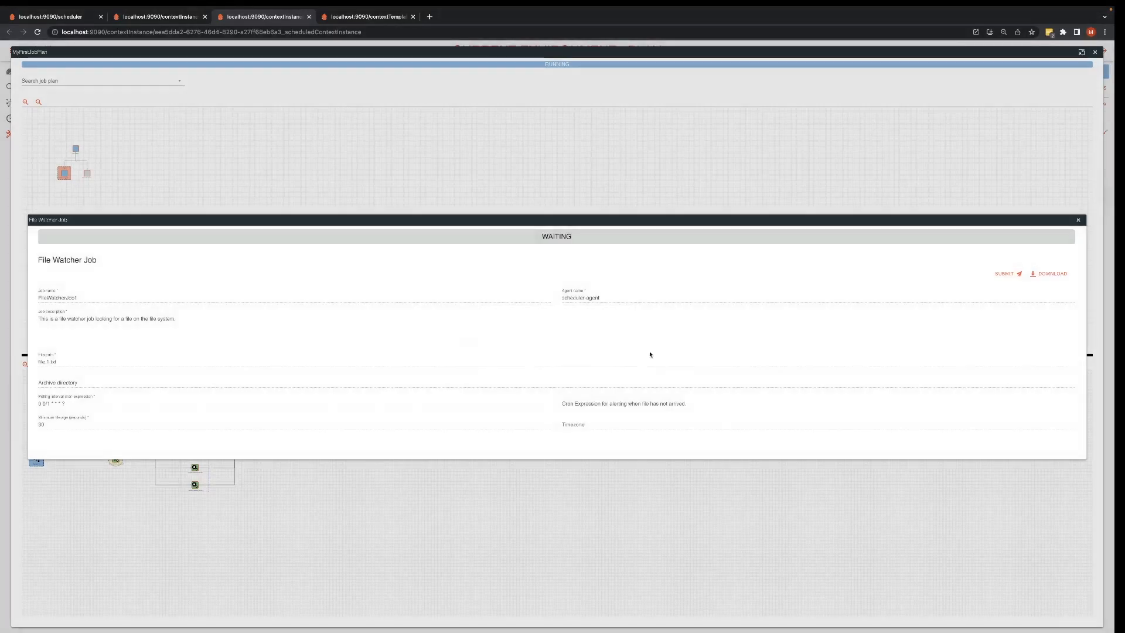
pyautogui.click(1081, 221)
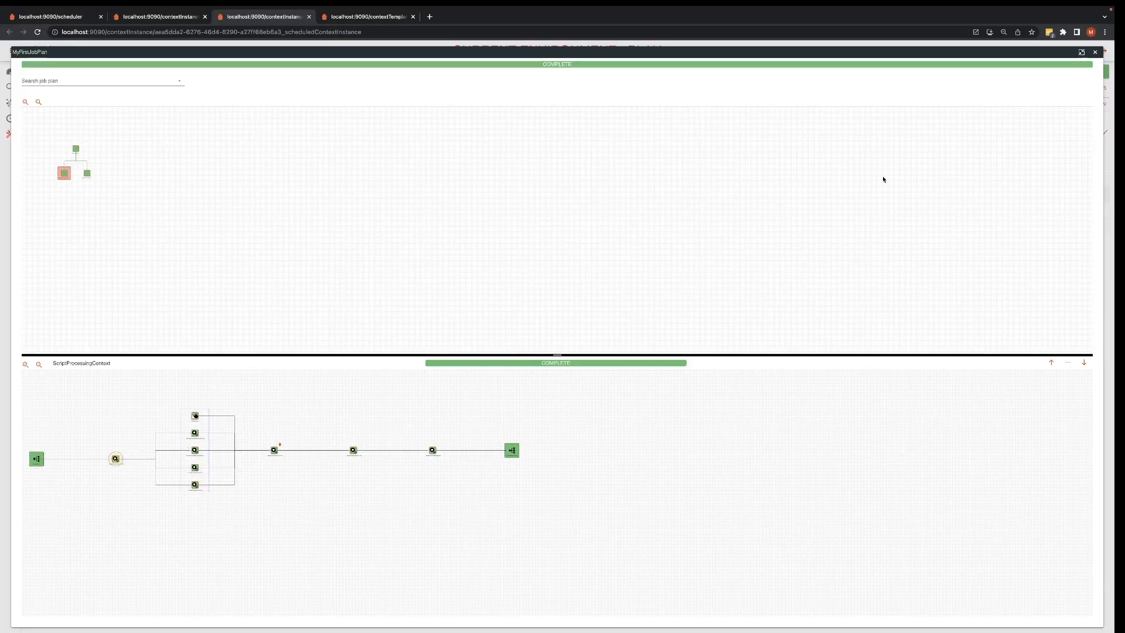
pyautogui.click(1096, 53)
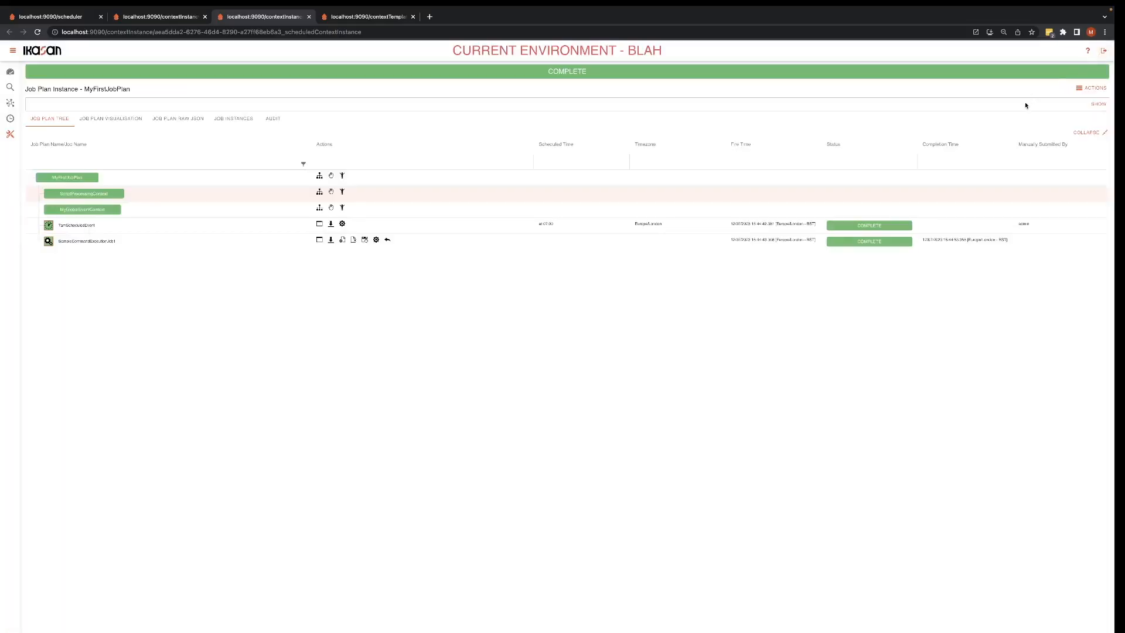